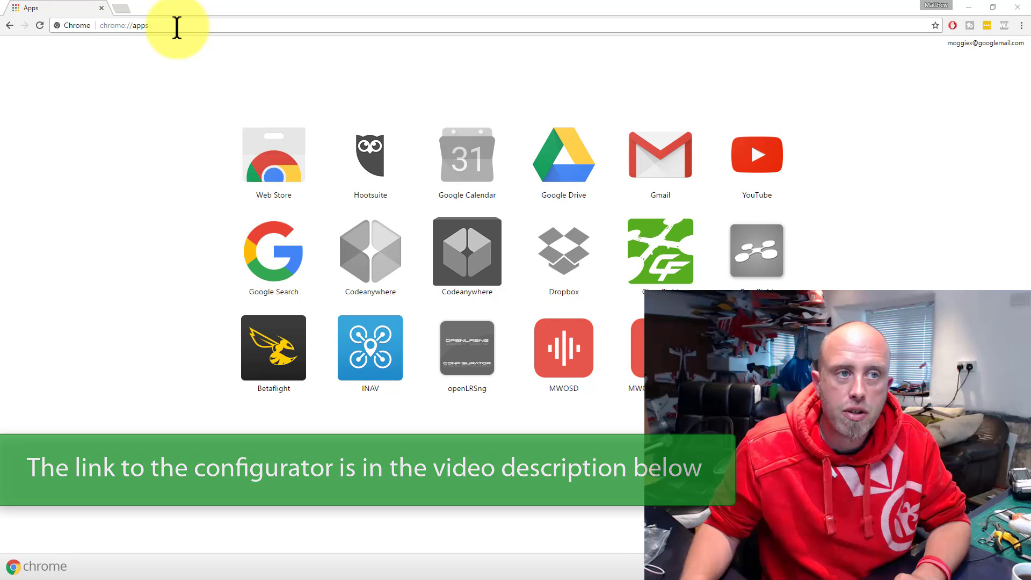
Launch the INAV configurator from the Chrome apps page, maximize its window and collapse the log area
{"action": "left_click", "coordinate": [177, 27]}
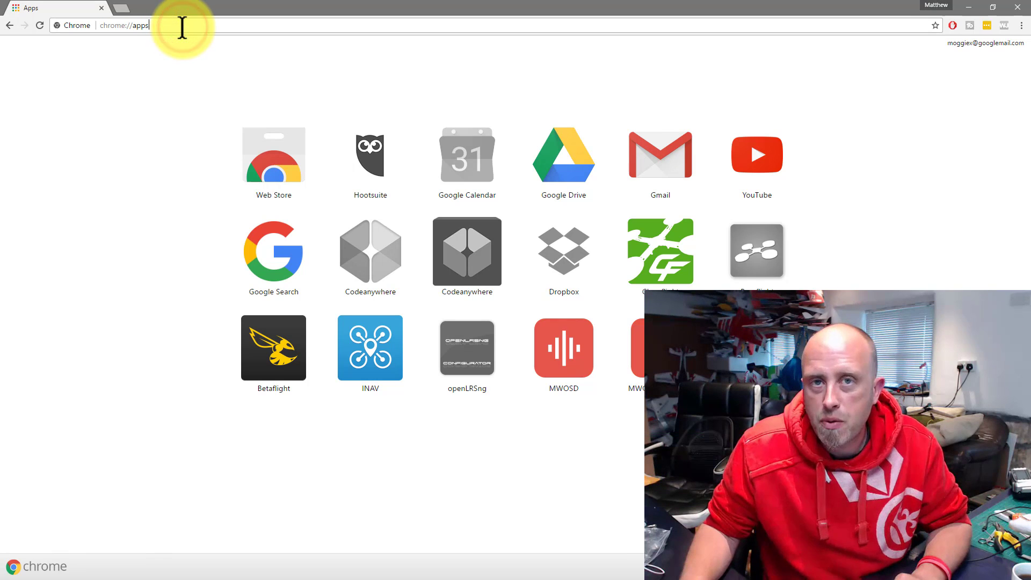
{"action": "left_click", "coordinate": [386, 342]}
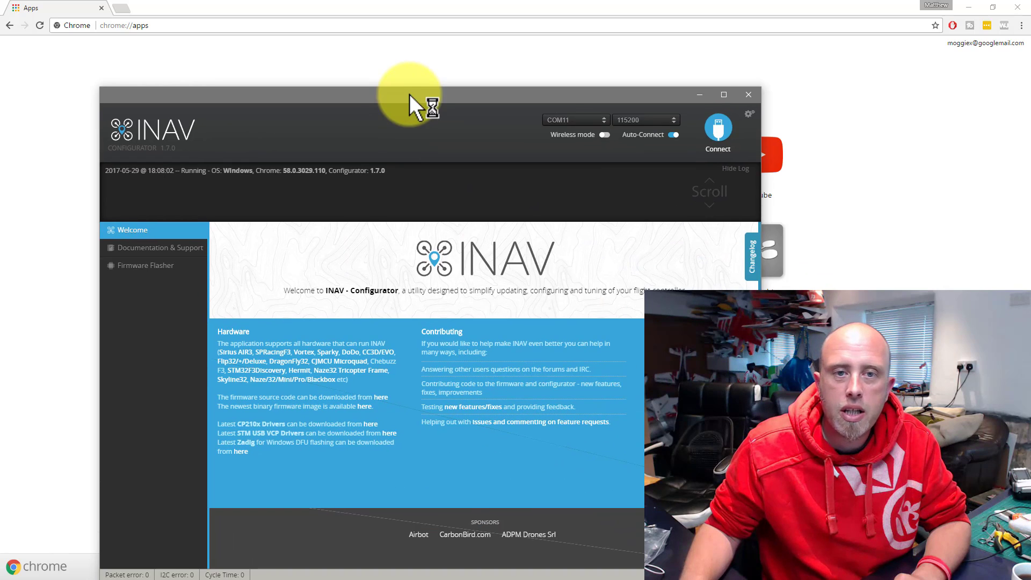
{"action": "double_click", "coordinate": [409, 94]}
{"action": "left_click", "coordinate": [1008, 79]}
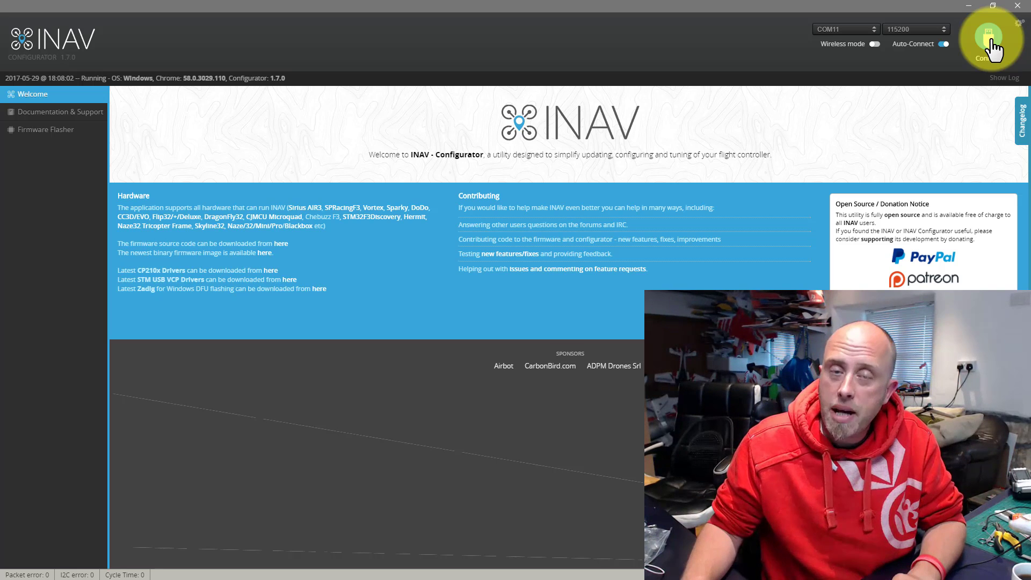
Look through the Documentation & Support and Firmware Flasher pages, and return to the Welcome page
{"action": "left_click", "coordinate": [81, 123]}
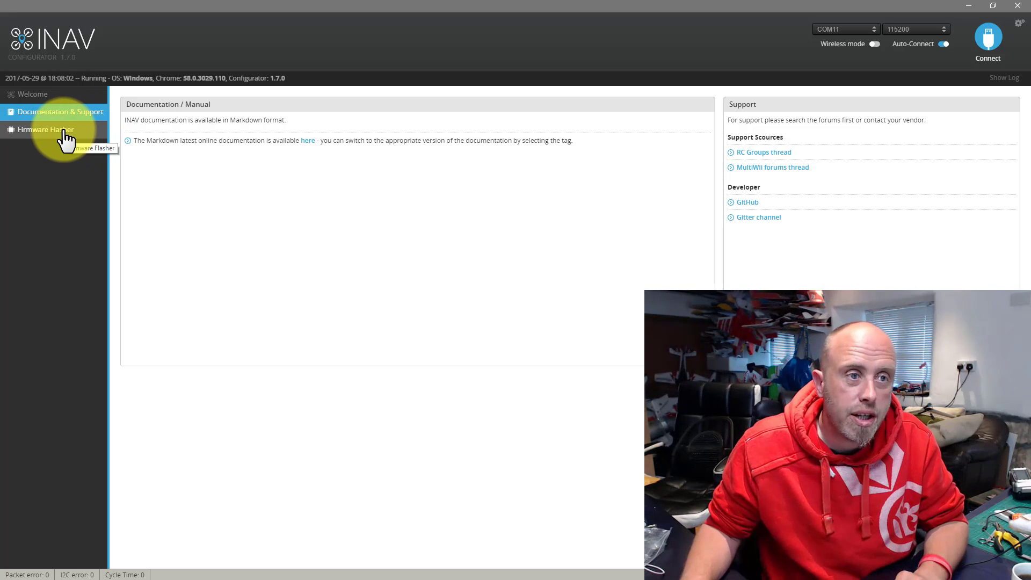
{"action": "left_click", "coordinate": [65, 139]}
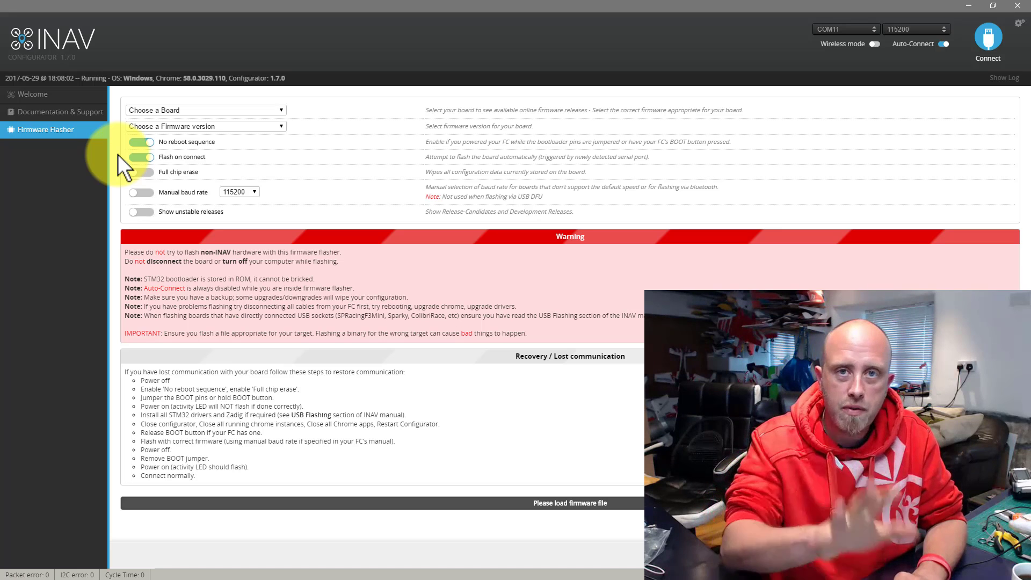
{"action": "left_click", "coordinate": [64, 96]}
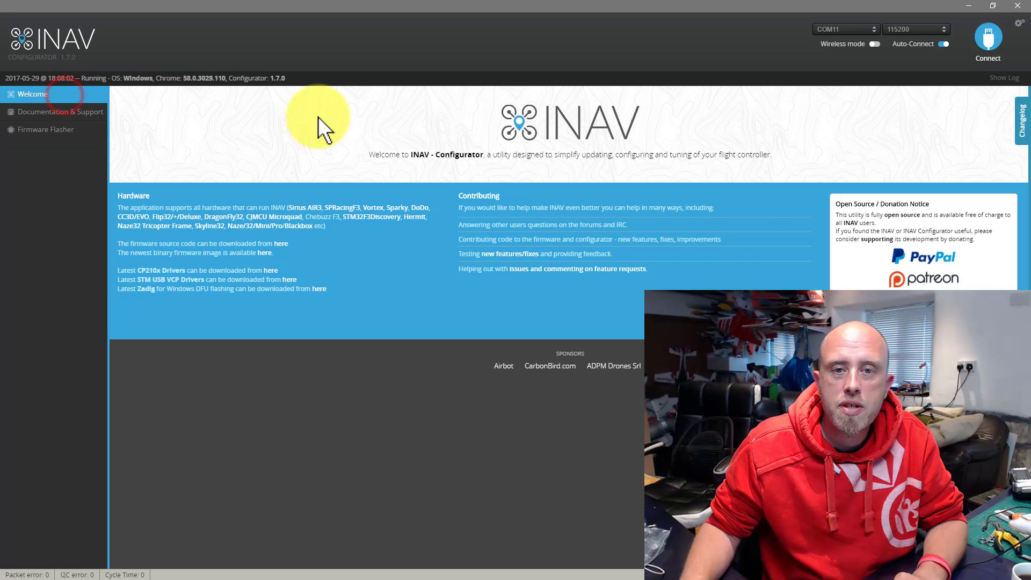
Connect to the flight controller on COM11 at 115200 and go through its Presets and Ports pages to the Configuration page
{"action": "left_click", "coordinate": [988, 48]}
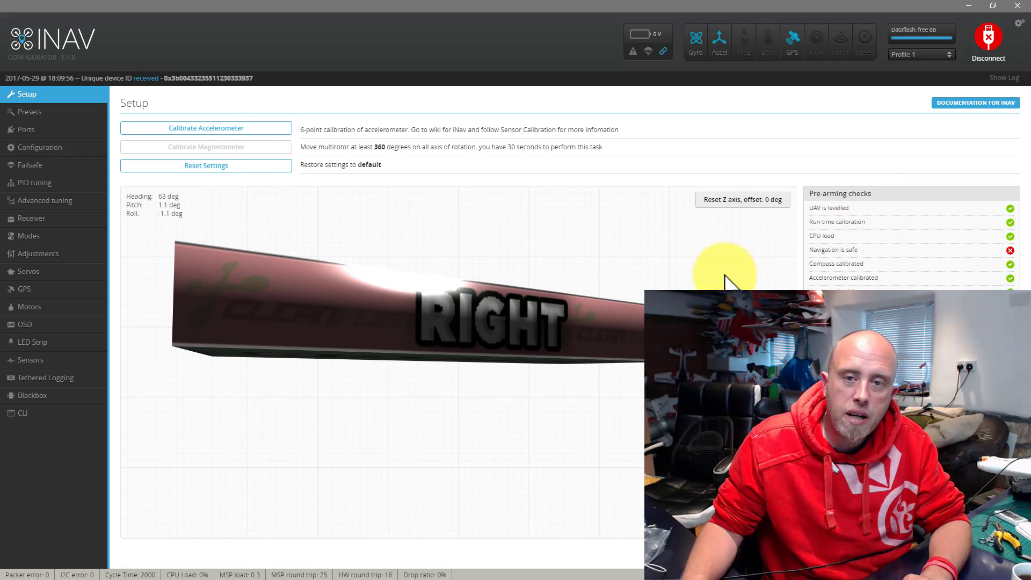
{"action": "left_click", "coordinate": [48, 111]}
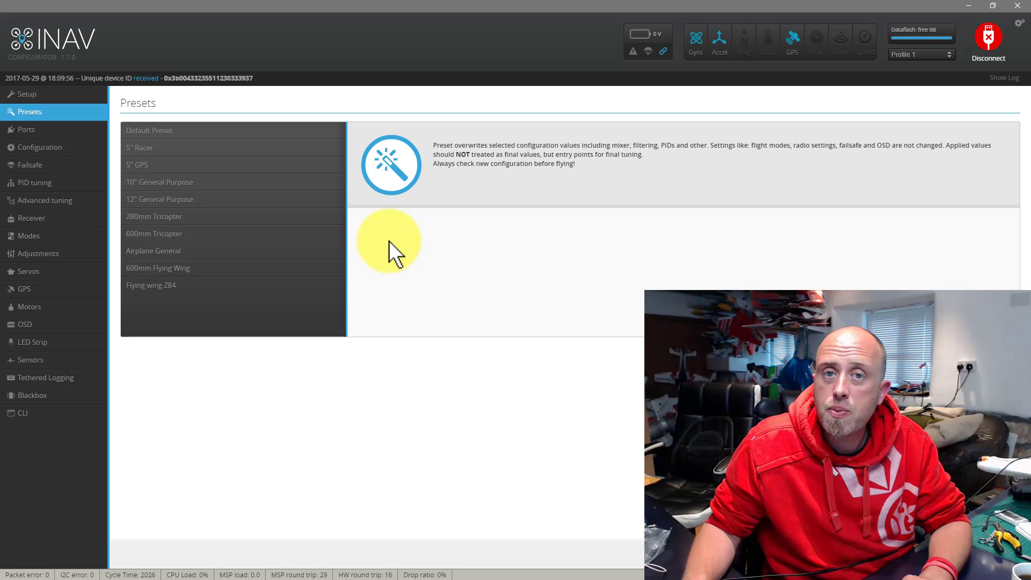
{"action": "left_click", "coordinate": [28, 130]}
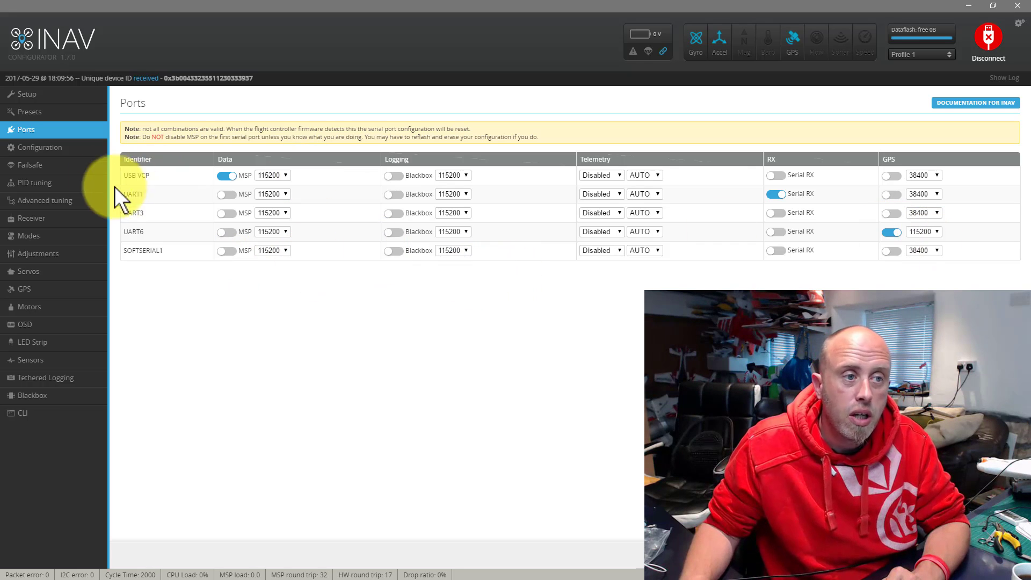
{"action": "left_click", "coordinate": [41, 152]}
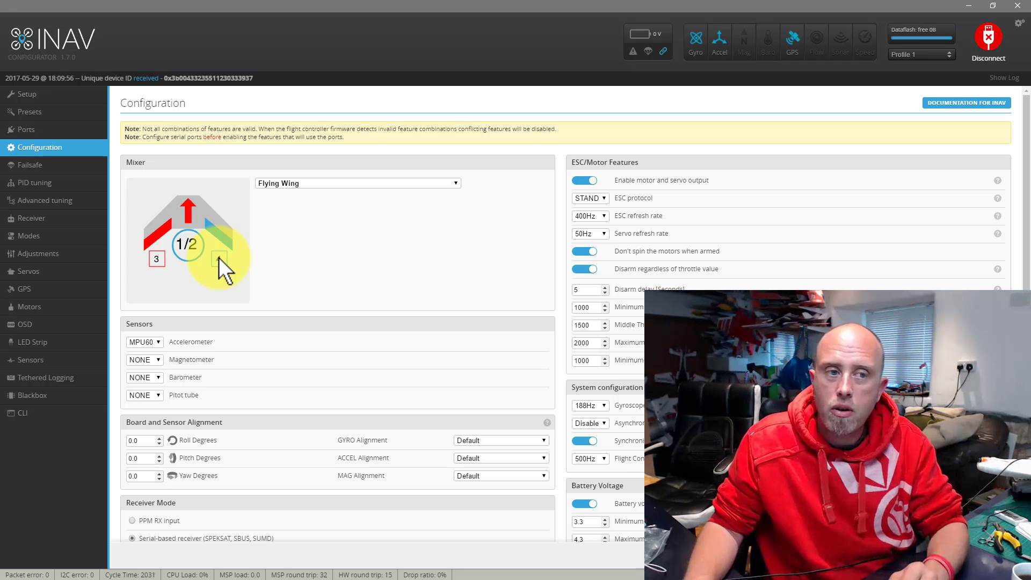
Switch the mixer to Airplane to preview its motor and servo outputs, and set it back to Flying Wing
{"action": "left_click", "coordinate": [362, 184]}
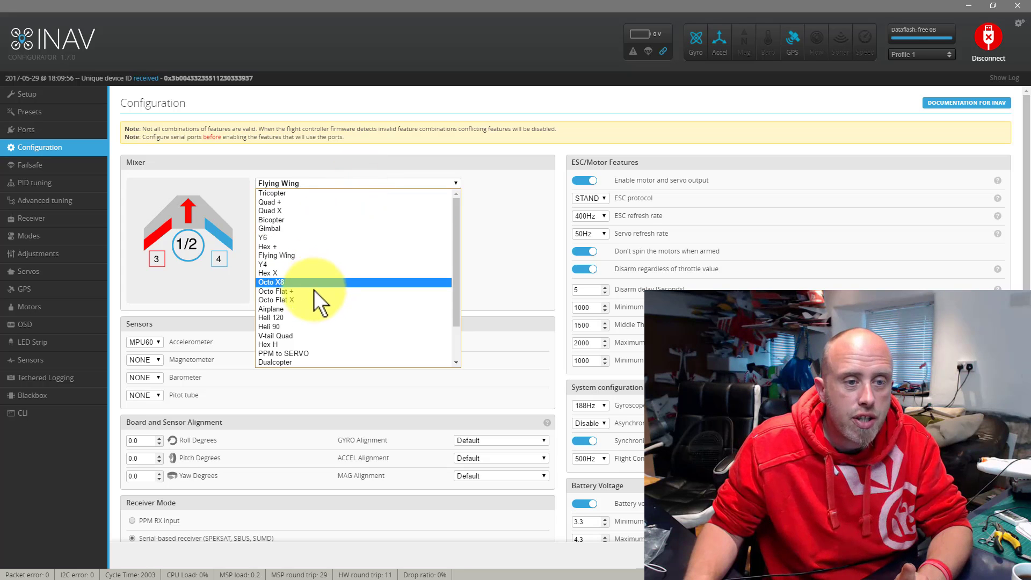
{"action": "left_click", "coordinate": [307, 309]}
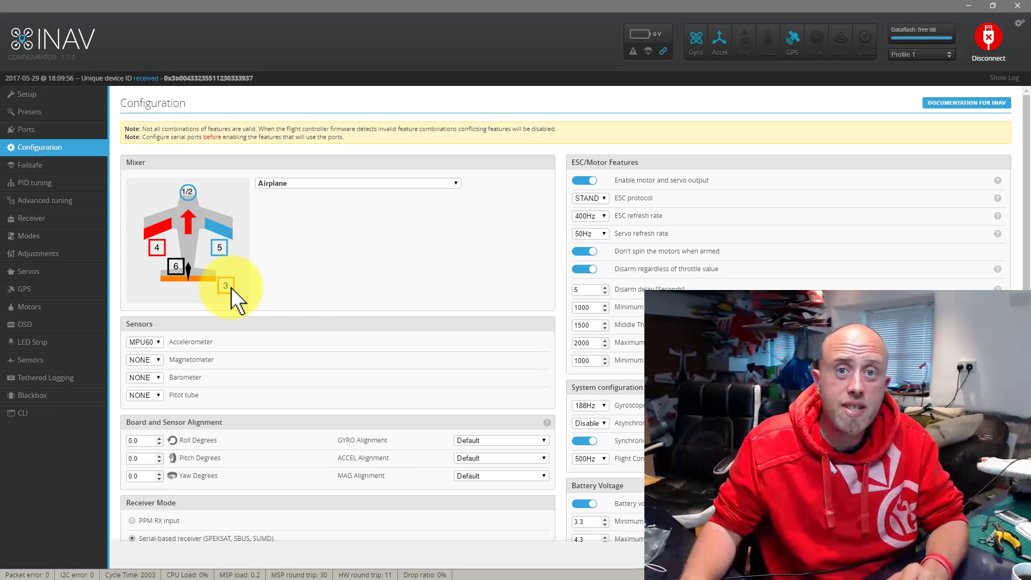
{"action": "left_click", "coordinate": [280, 181]}
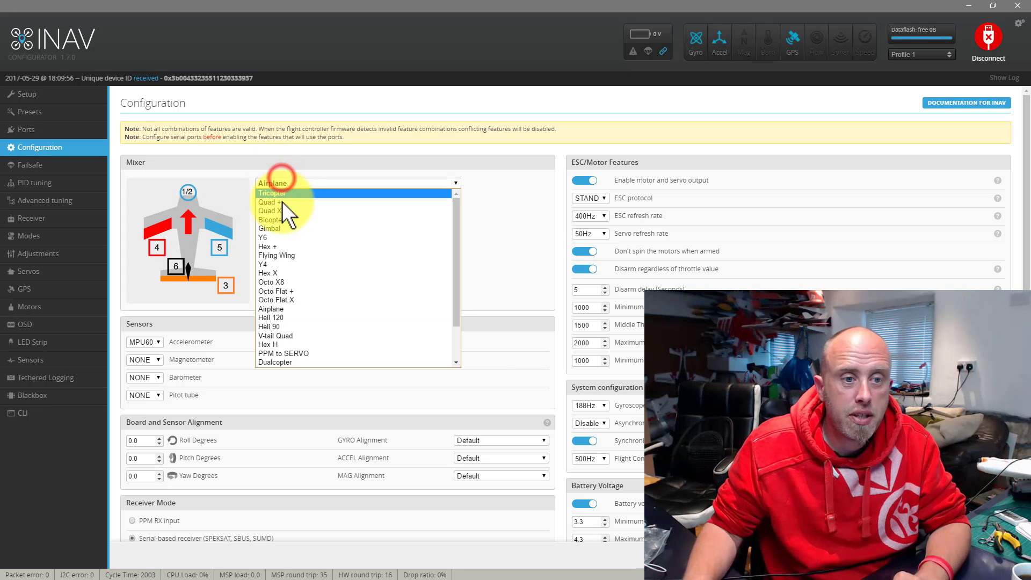
{"action": "left_click", "coordinate": [282, 256]}
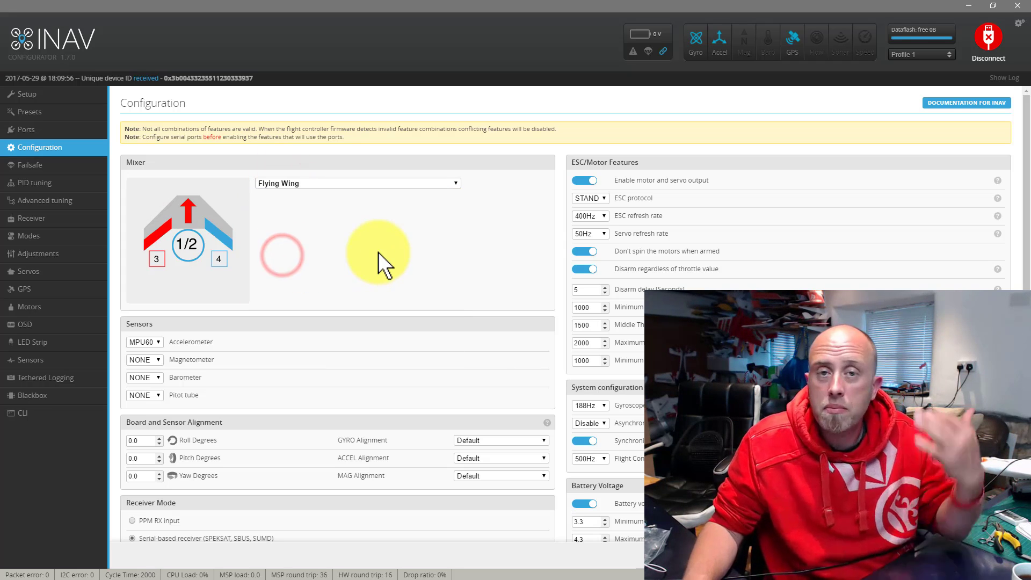
Examine the sensor, board alignment, receiver mode and GPS settings, including the available MAG alignment options
{"action": "scroll", "coordinate": [449, 245], "scroll_direction": "down", "scroll_amount": 2}
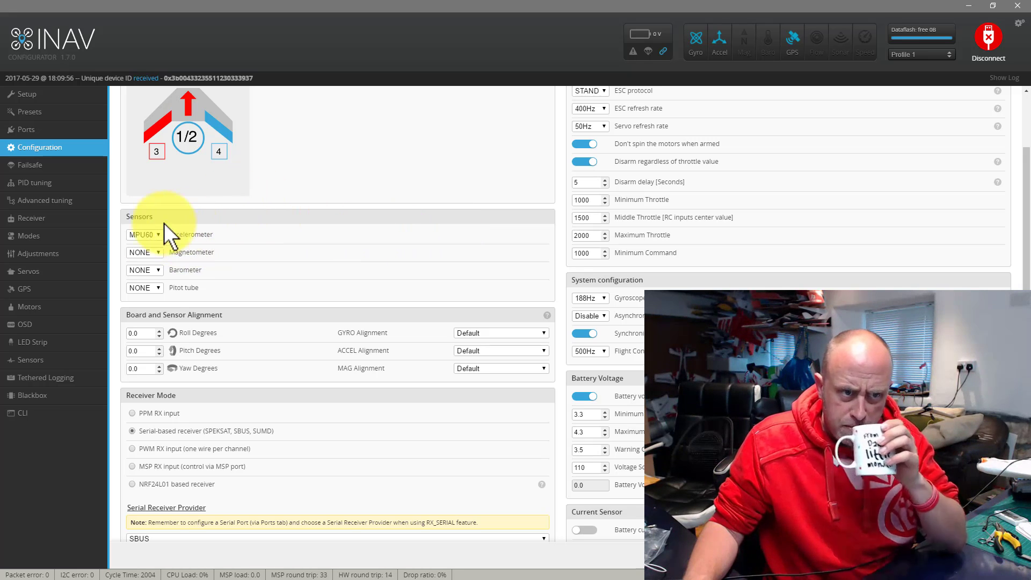
{"action": "scroll", "coordinate": [336, 258], "scroll_direction": "down", "scroll_amount": 1}
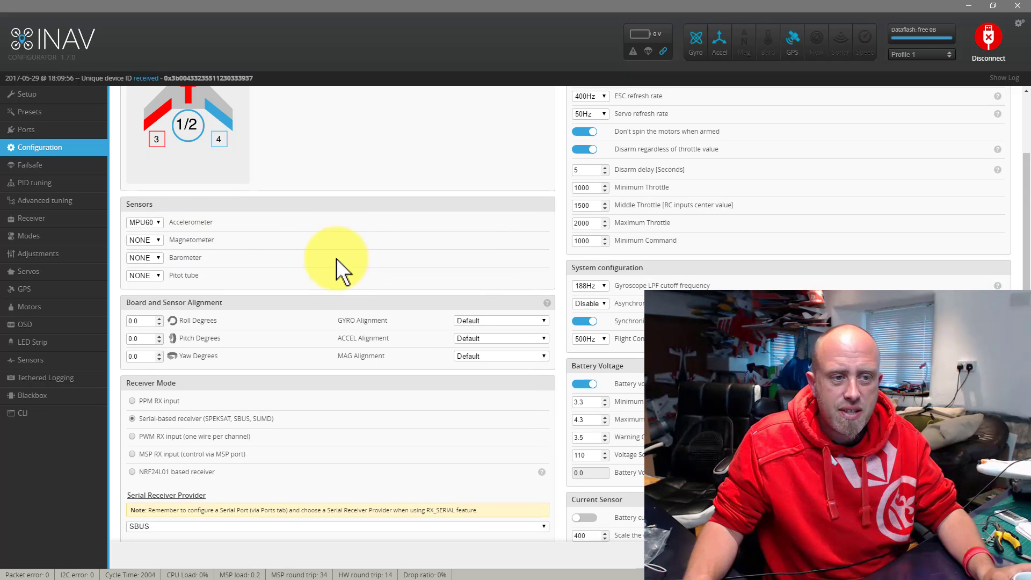
{"action": "scroll", "coordinate": [336, 259], "scroll_direction": "down", "scroll_amount": 3}
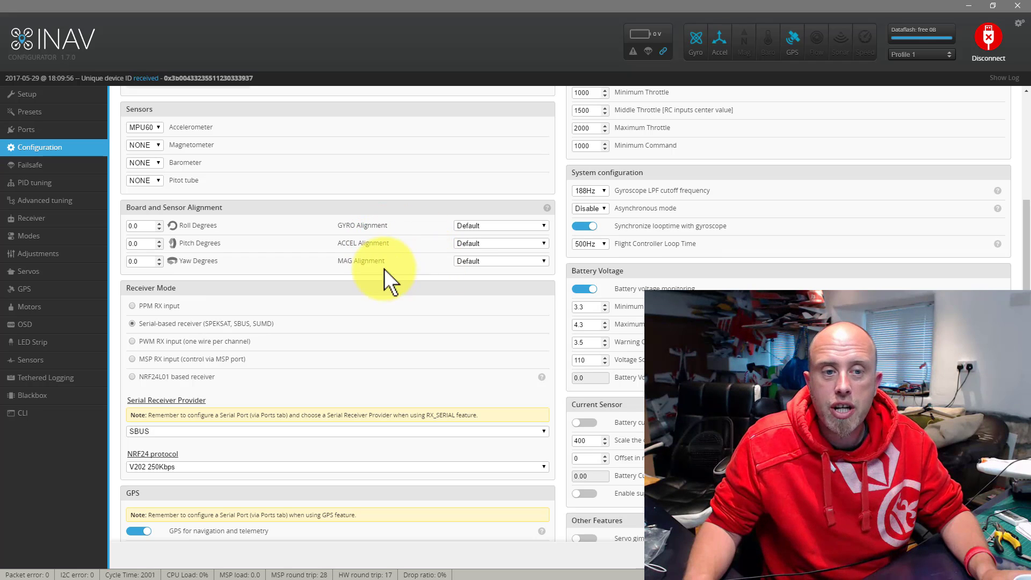
{"action": "left_click", "coordinate": [479, 262]}
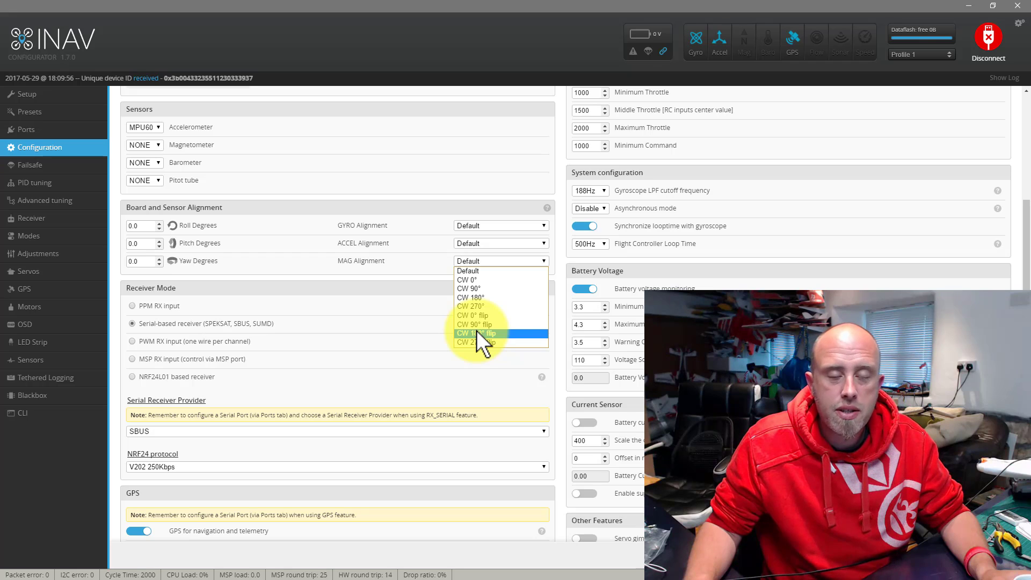
{"action": "left_click", "coordinate": [431, 265]}
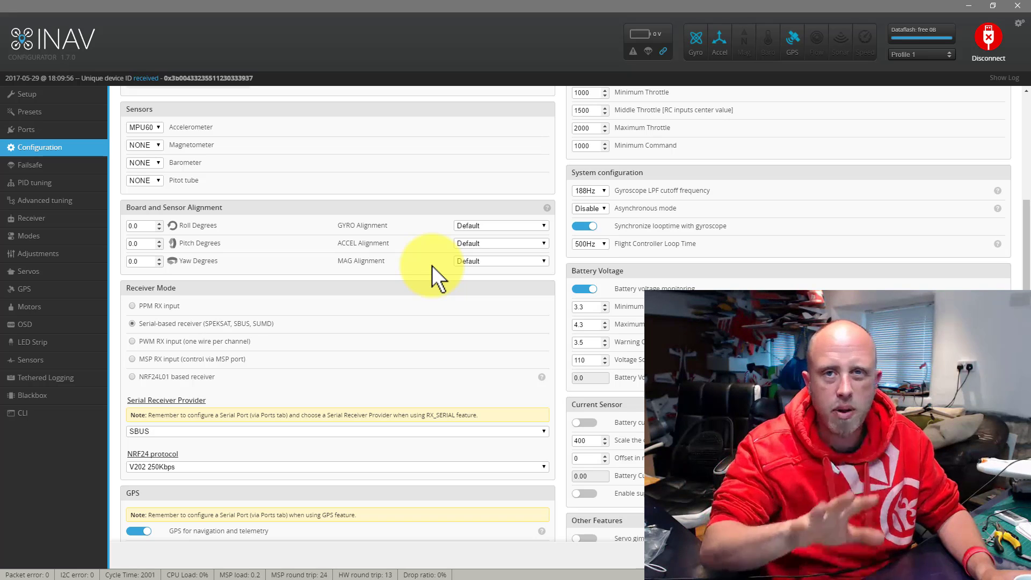
{"action": "scroll", "coordinate": [404, 315], "scroll_direction": "down", "scroll_amount": 2}
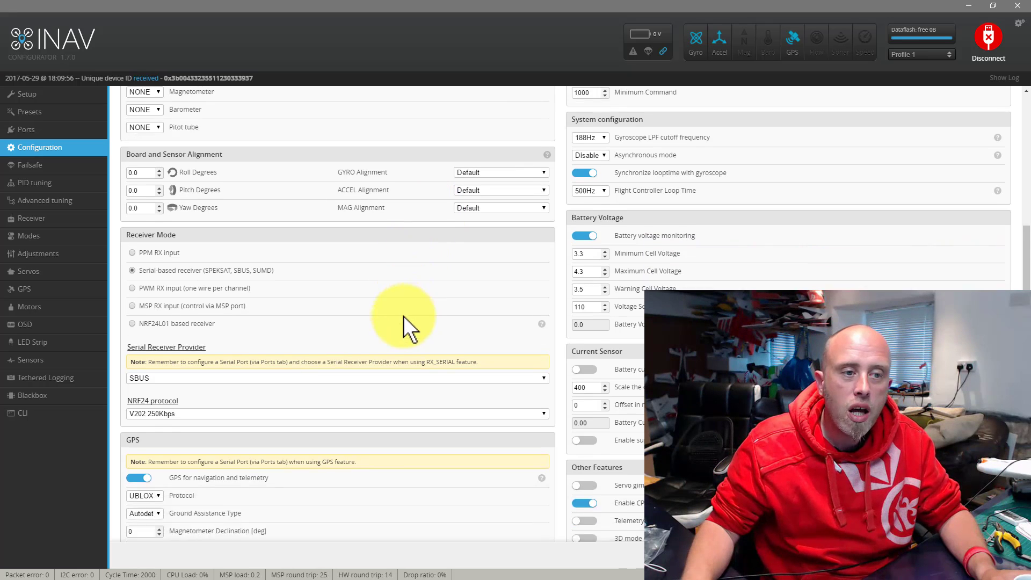
{"action": "scroll", "coordinate": [286, 248], "scroll_direction": "down", "scroll_amount": 1}
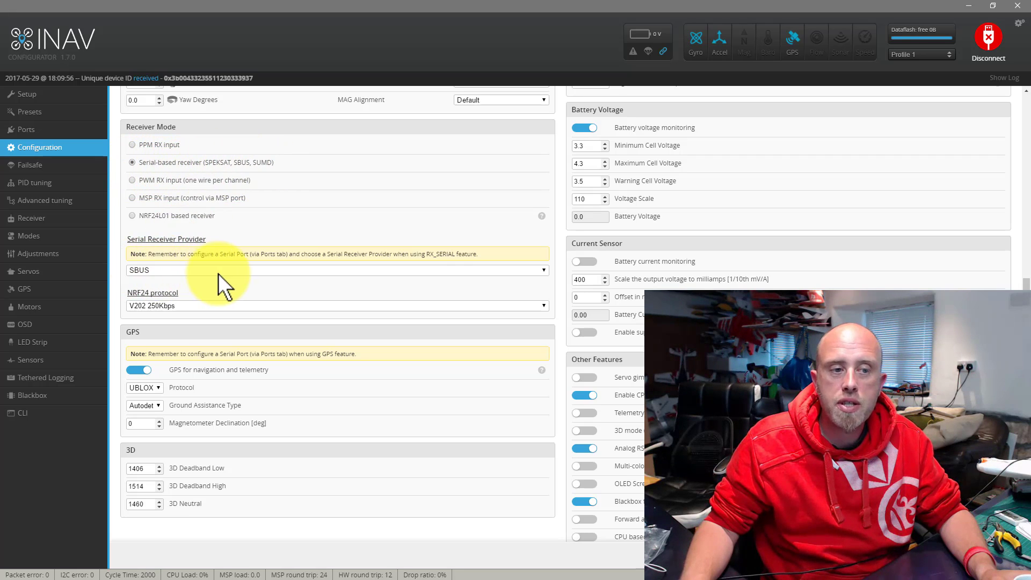
{"action": "scroll", "coordinate": [231, 273], "scroll_direction": "down", "scroll_amount": 1}
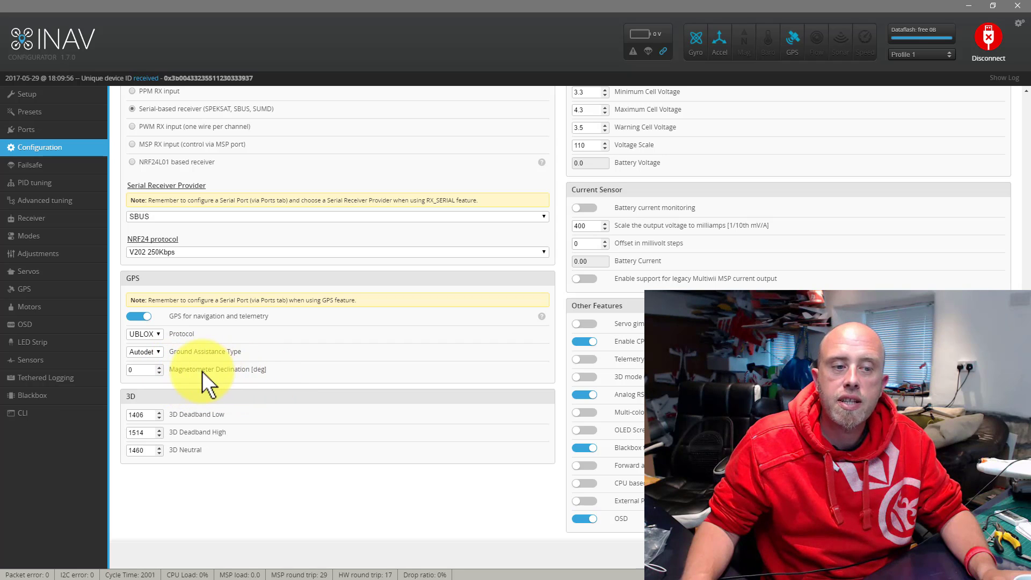
Examine the ESC/motor features, throttle limits, system configuration and battery voltage settings, including the voltage scale
{"action": "scroll", "coordinate": [417, 375], "scroll_direction": "up", "scroll_amount": 3}
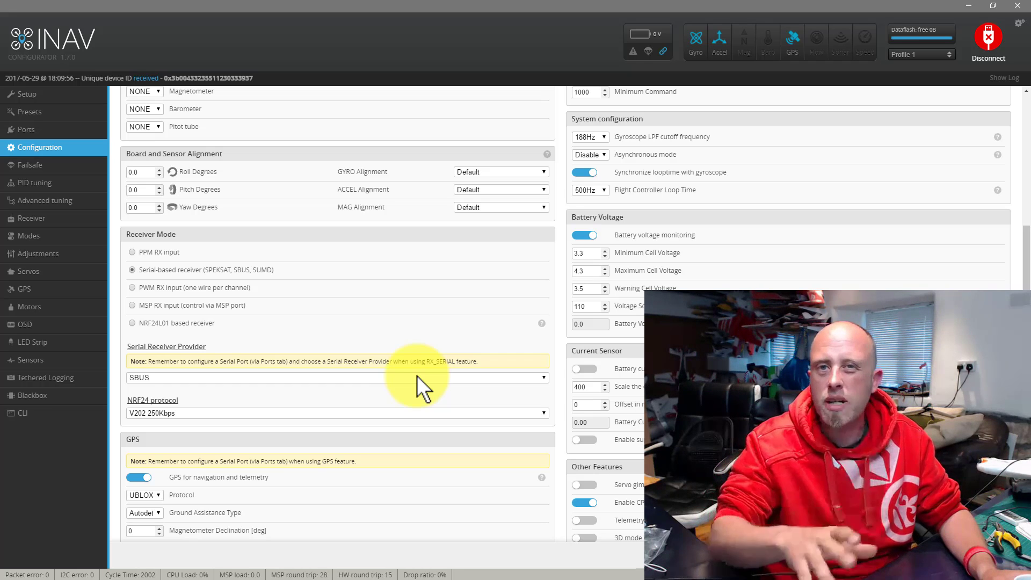
{"action": "scroll", "coordinate": [442, 320], "scroll_direction": "up", "scroll_amount": 2}
{"action": "scroll", "coordinate": [441, 320], "scroll_direction": "up", "scroll_amount": 3}
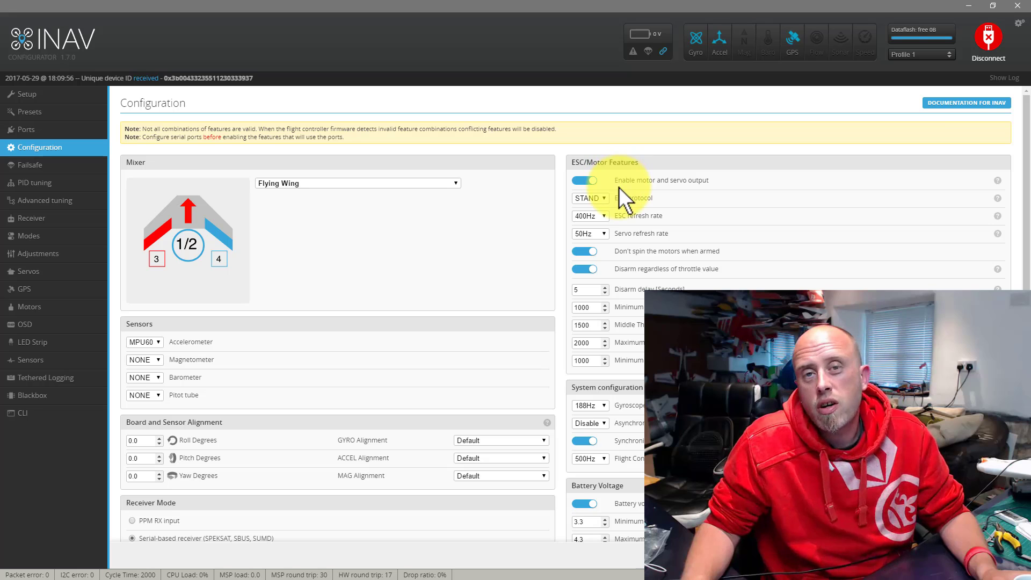
{"action": "scroll", "coordinate": [697, 204], "scroll_direction": "down", "scroll_amount": 1}
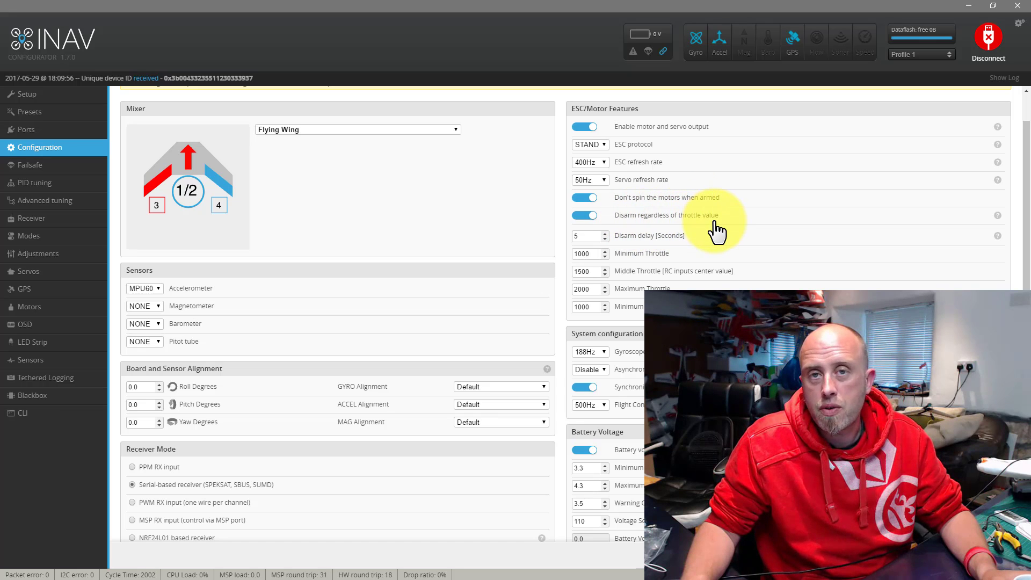
{"action": "scroll", "coordinate": [716, 223], "scroll_direction": "down", "scroll_amount": 2}
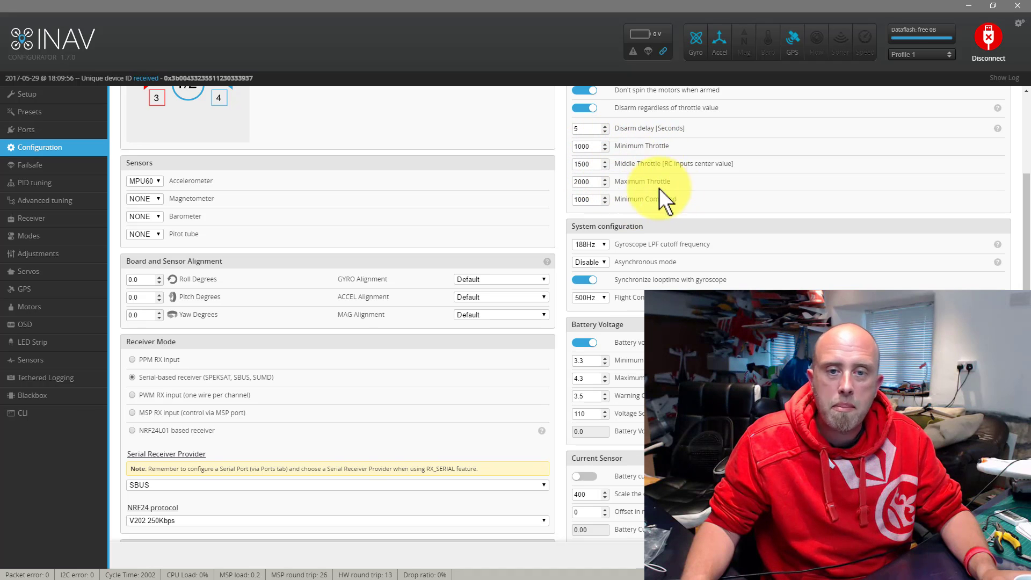
{"action": "scroll", "coordinate": [724, 202], "scroll_direction": "down", "scroll_amount": 4}
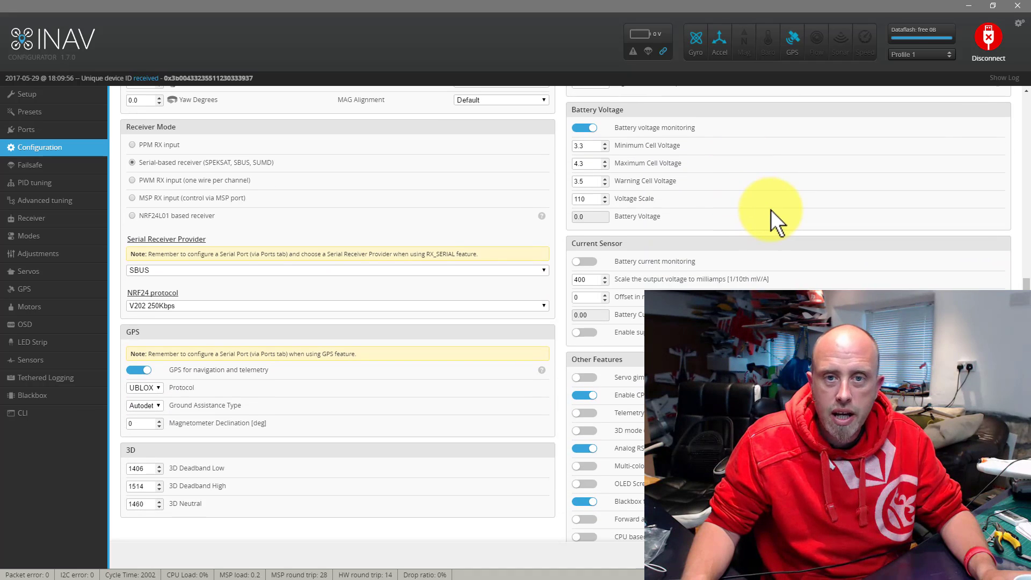
{"action": "scroll", "coordinate": [770, 210], "scroll_direction": "down", "scroll_amount": 1}
{"action": "scroll", "coordinate": [656, 138], "scroll_direction": "up", "scroll_amount": 2}
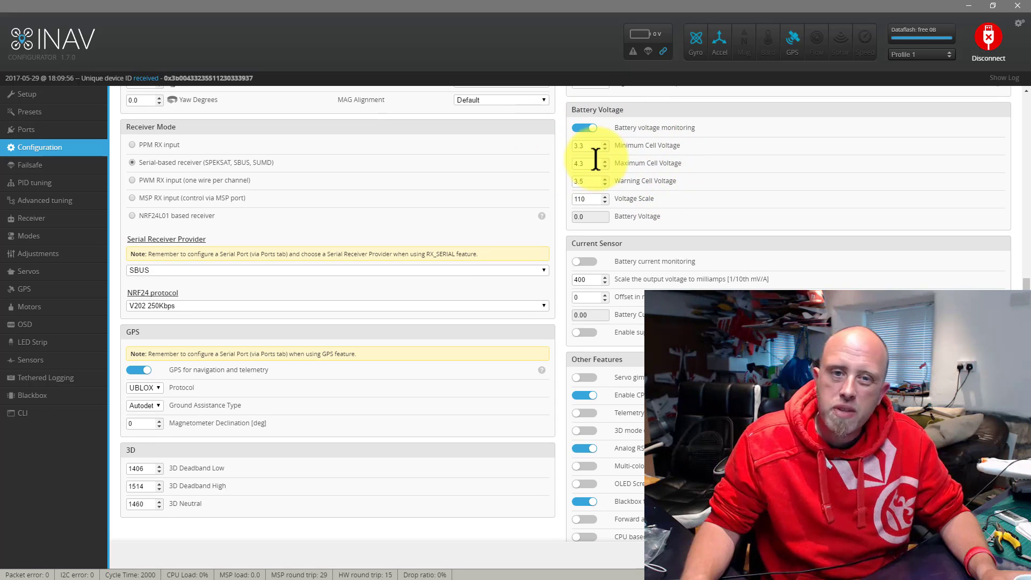
{"action": "double_click", "coordinate": [584, 199]}
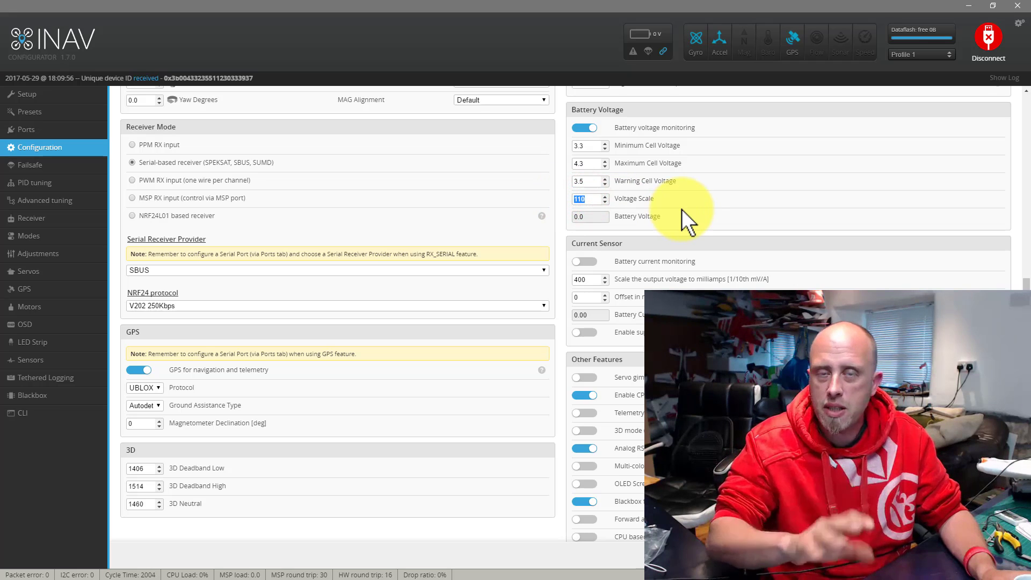
{"action": "scroll", "coordinate": [725, 194], "scroll_direction": "down", "scroll_amount": 1}
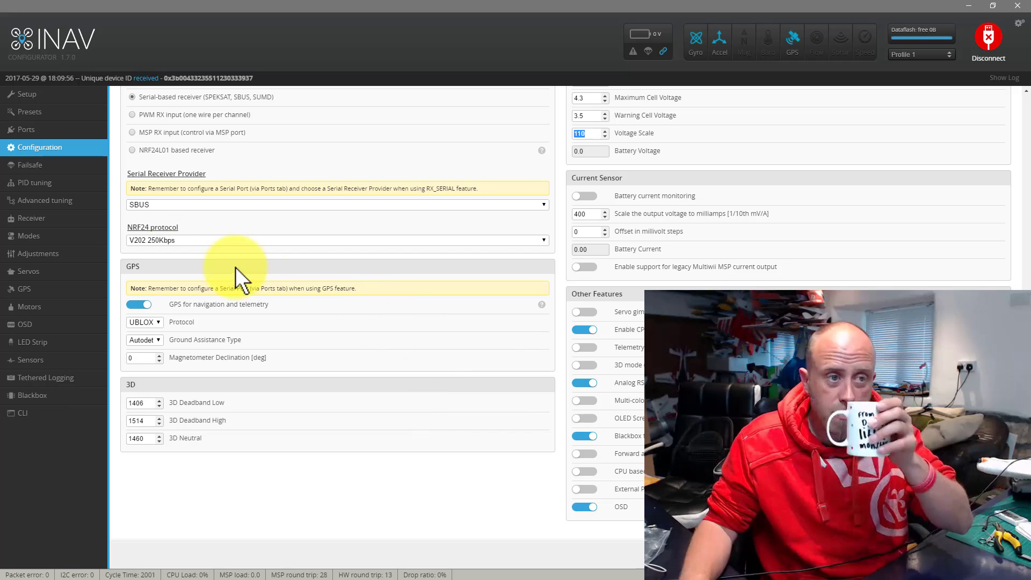
Review the Failsafe, Receiver and Modes pages, examine the model orientation on the Setup page, and return to Modes
{"action": "left_click", "coordinate": [51, 167]}
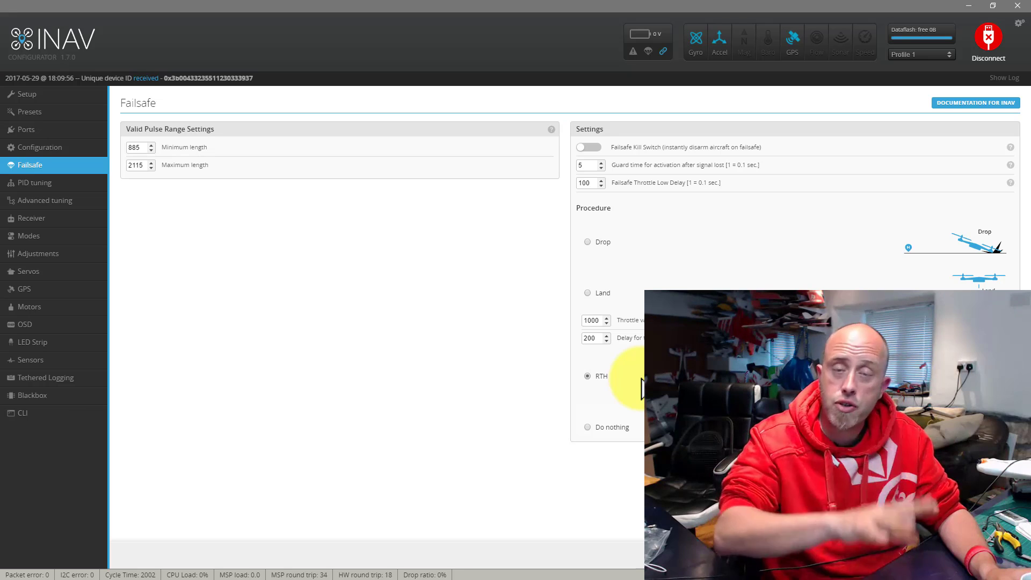
{"action": "left_click", "coordinate": [36, 226]}
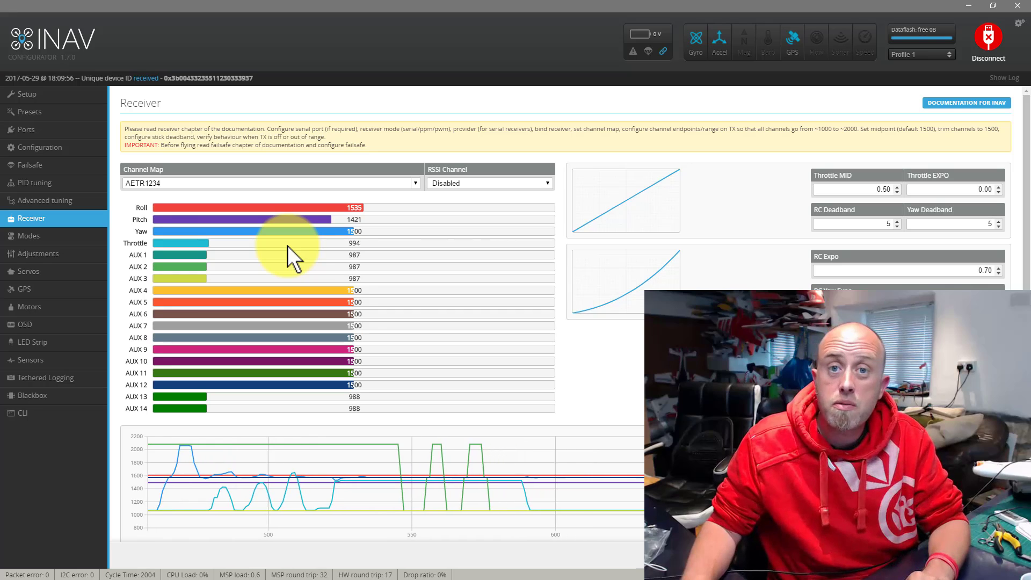
{"action": "left_click", "coordinate": [35, 245]}
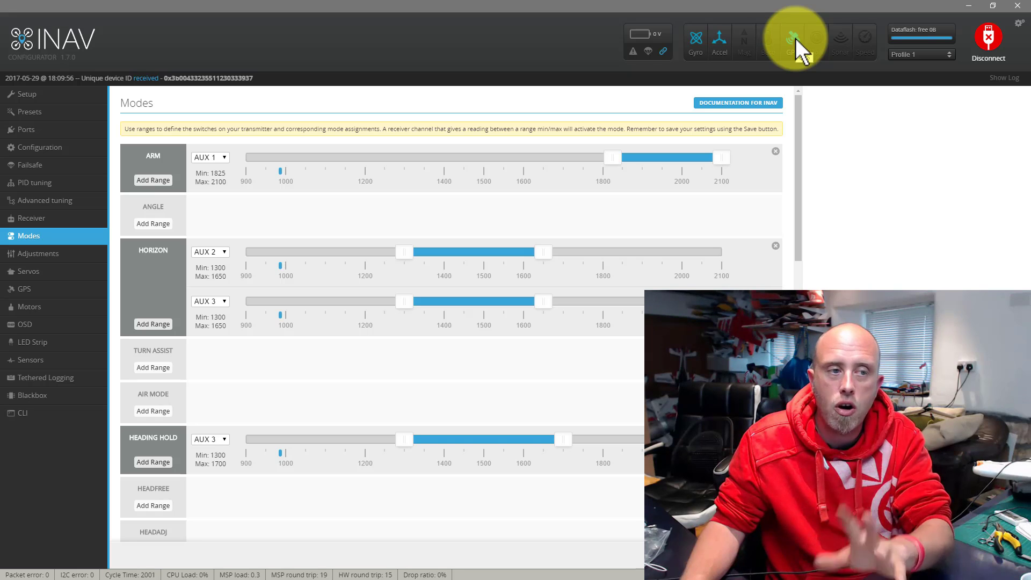
{"action": "left_click", "coordinate": [56, 95]}
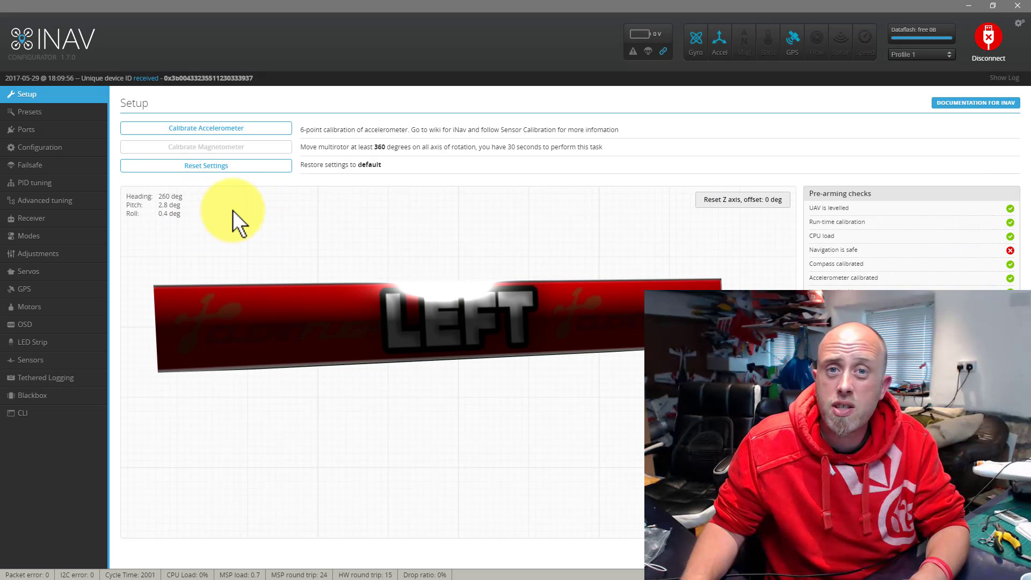
{"action": "left_click", "coordinate": [40, 240]}
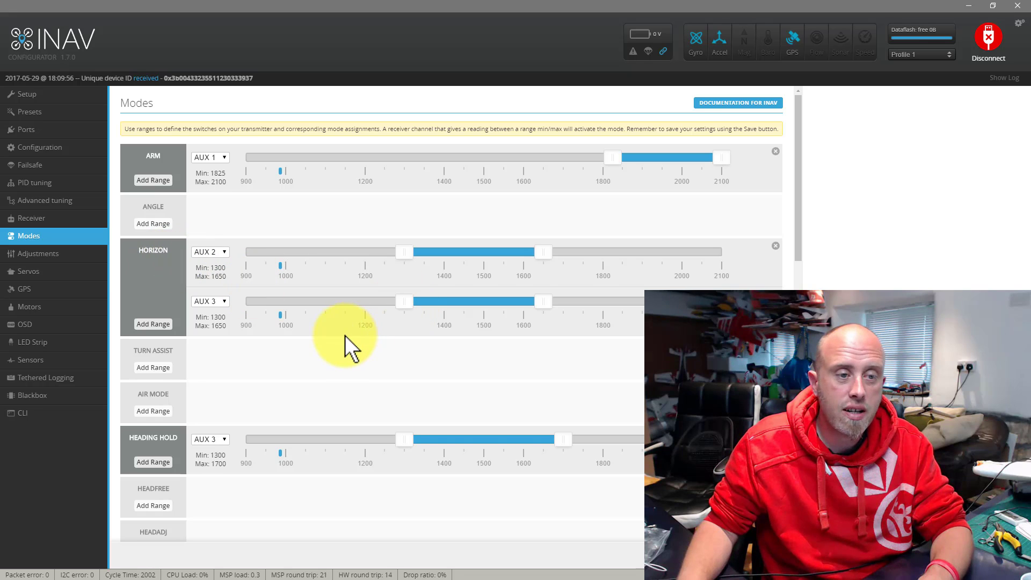
Examine the Modes page's switch ranges for Heading Hold, Nav Althold, Nav RTH and Passthru
{"action": "scroll", "coordinate": [346, 339], "scroll_direction": "down", "scroll_amount": 4}
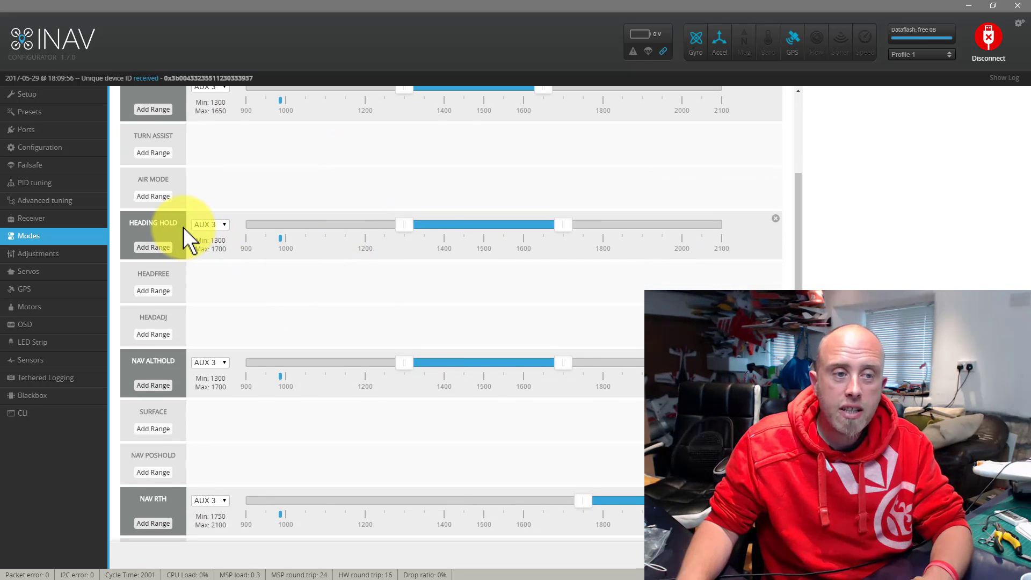
{"action": "scroll", "coordinate": [215, 331], "scroll_direction": "down", "scroll_amount": 1}
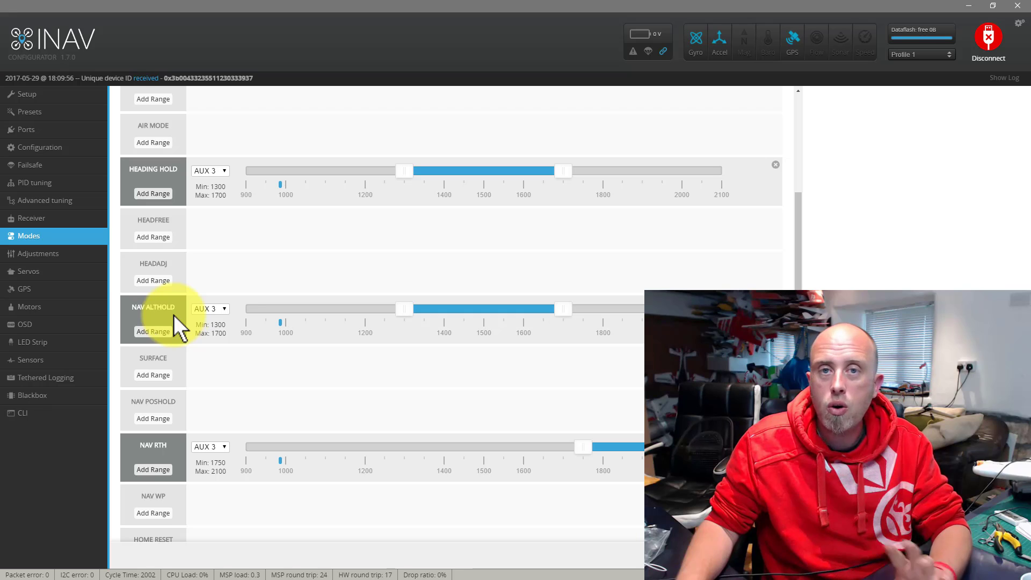
{"action": "scroll", "coordinate": [254, 353], "scroll_direction": "down", "scroll_amount": 2}
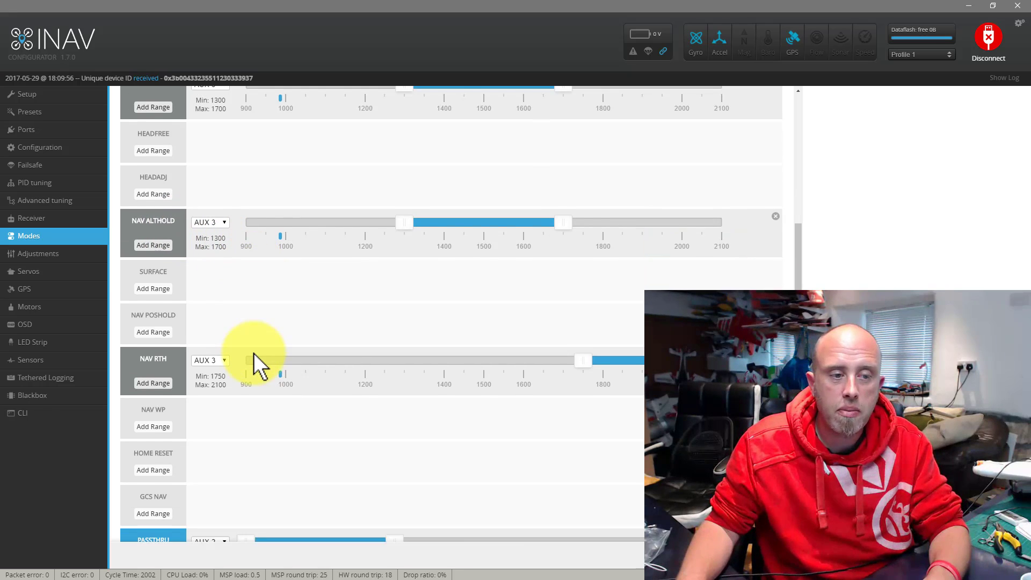
{"action": "scroll", "coordinate": [254, 352], "scroll_direction": "down", "scroll_amount": 2}
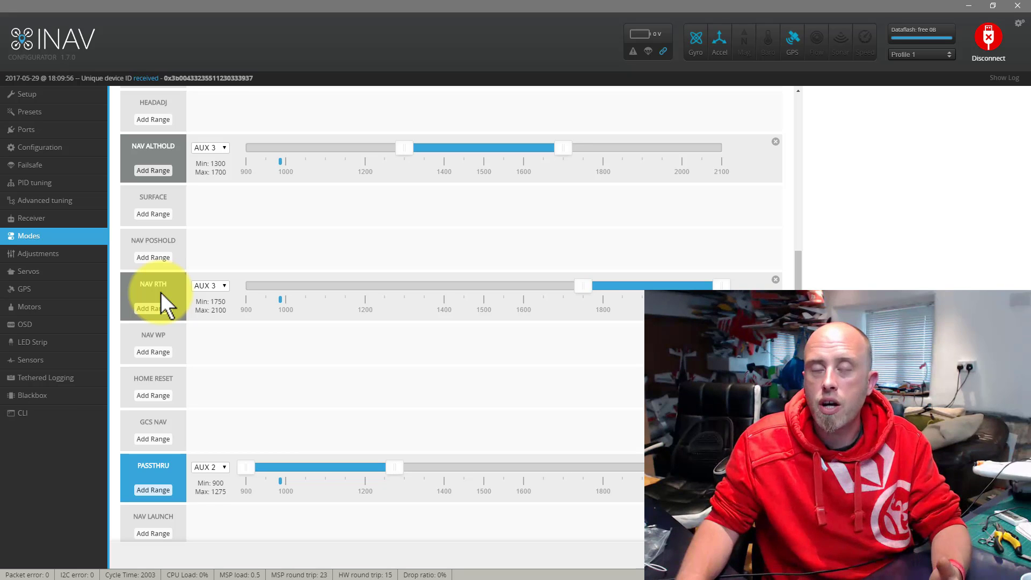
{"action": "scroll", "coordinate": [173, 311], "scroll_direction": "down", "scroll_amount": 3}
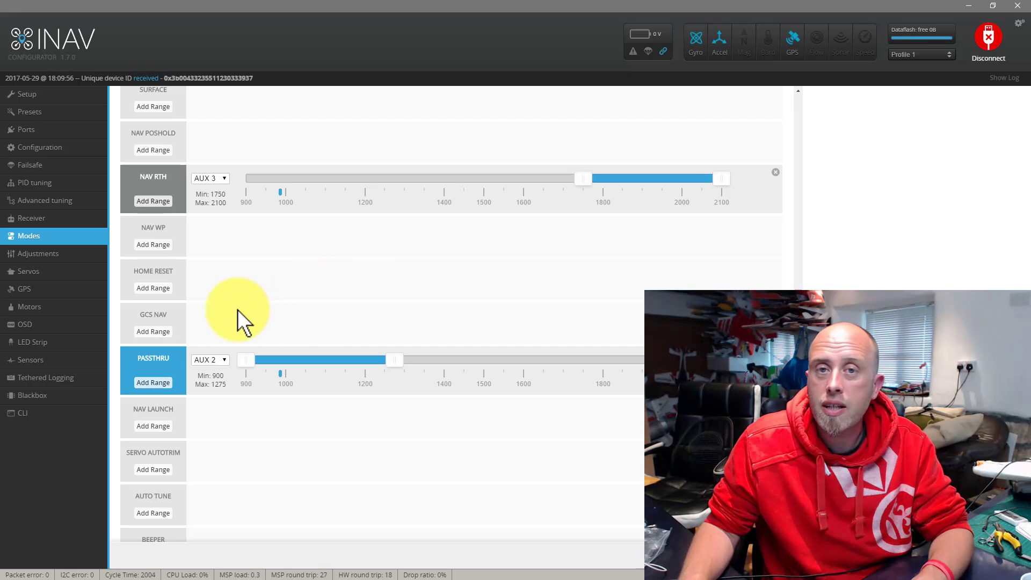
Review the Adjustments and Servos pages, compare the servo numbers with the mixer diagram, and inspect Servo 3's direction and rate options
{"action": "left_click", "coordinate": [55, 257]}
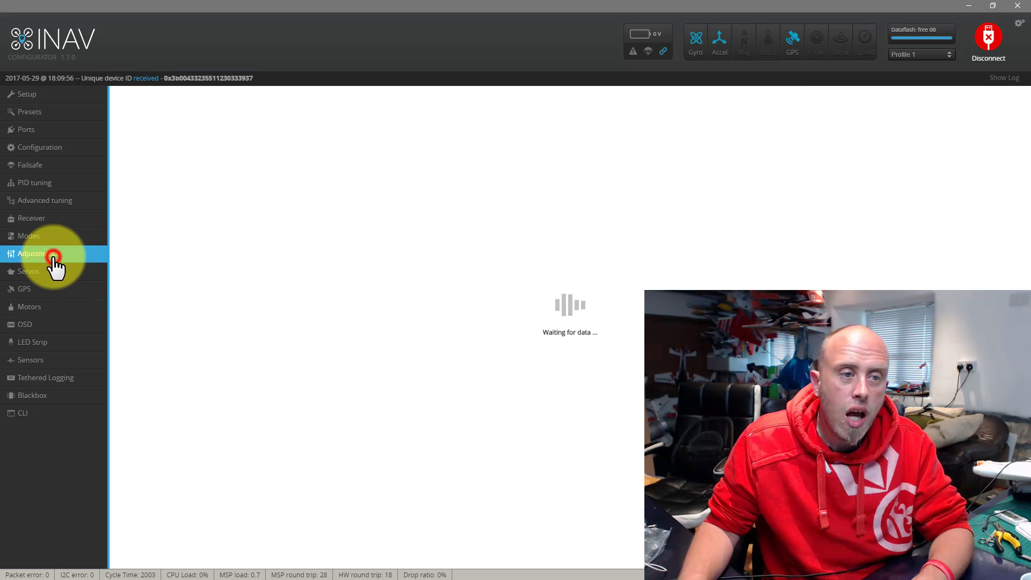
{"action": "left_click", "coordinate": [55, 273]}
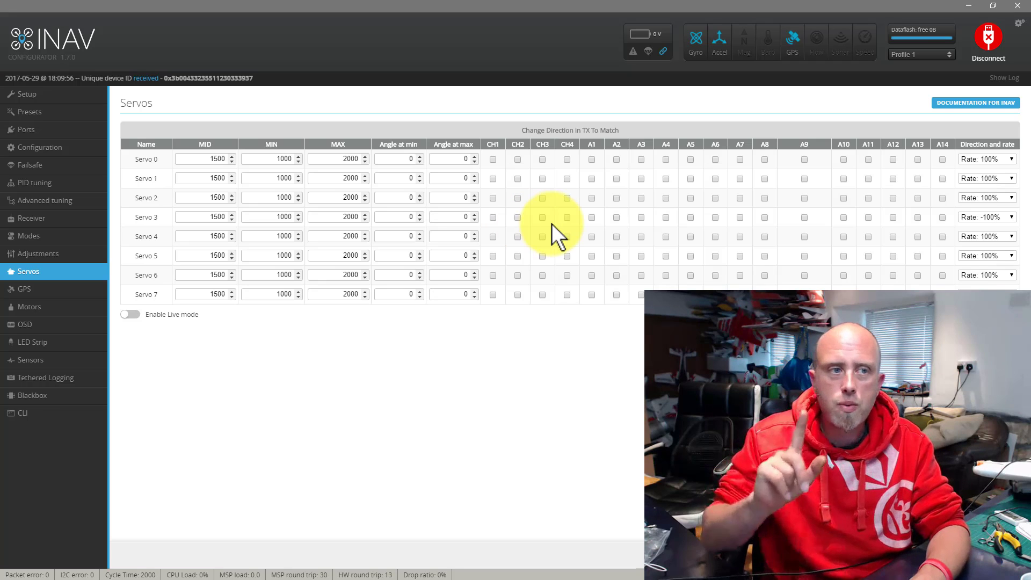
{"action": "left_click", "coordinate": [56, 148]}
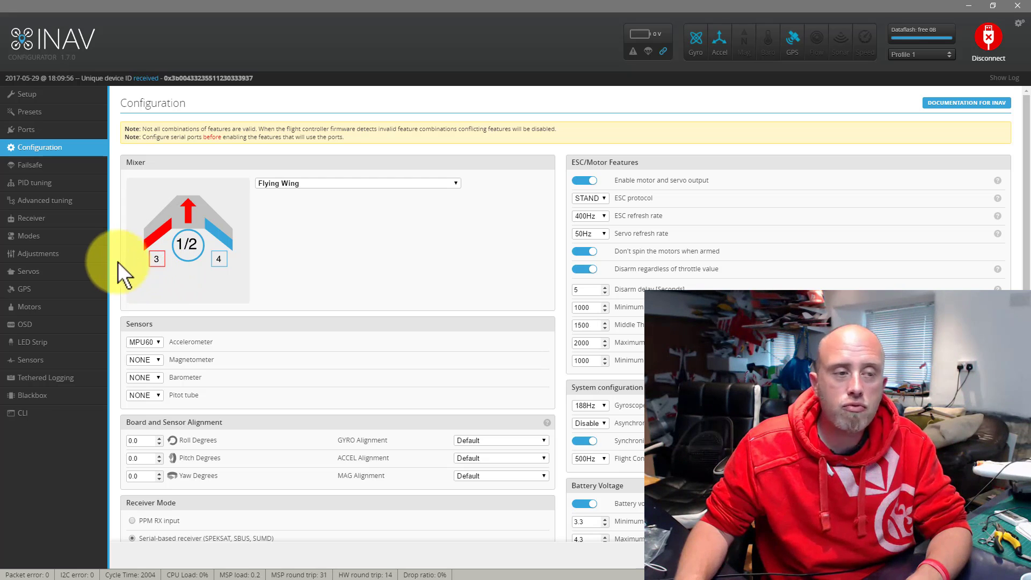
{"action": "left_click", "coordinate": [47, 274]}
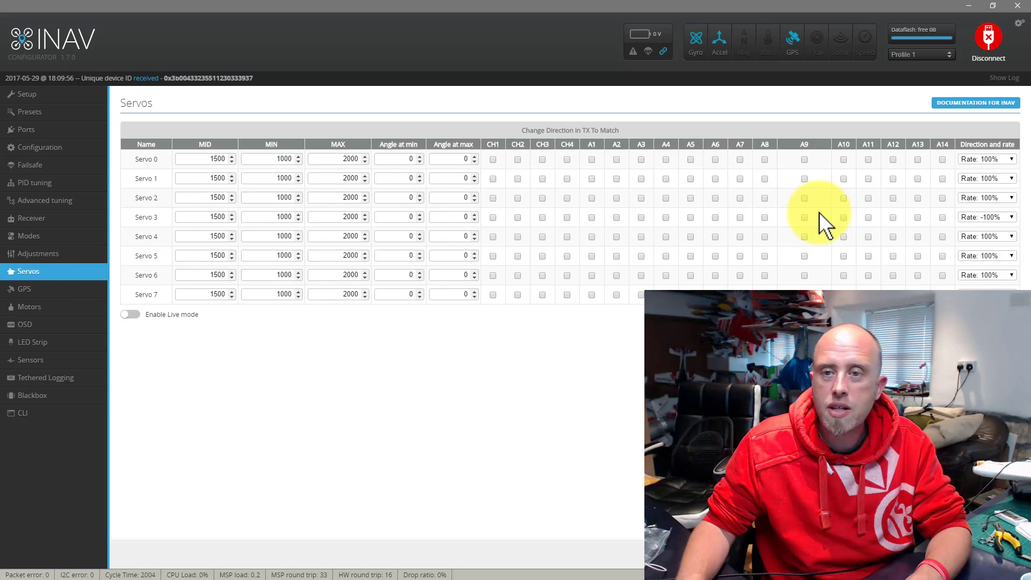
{"action": "left_click", "coordinate": [1002, 217]}
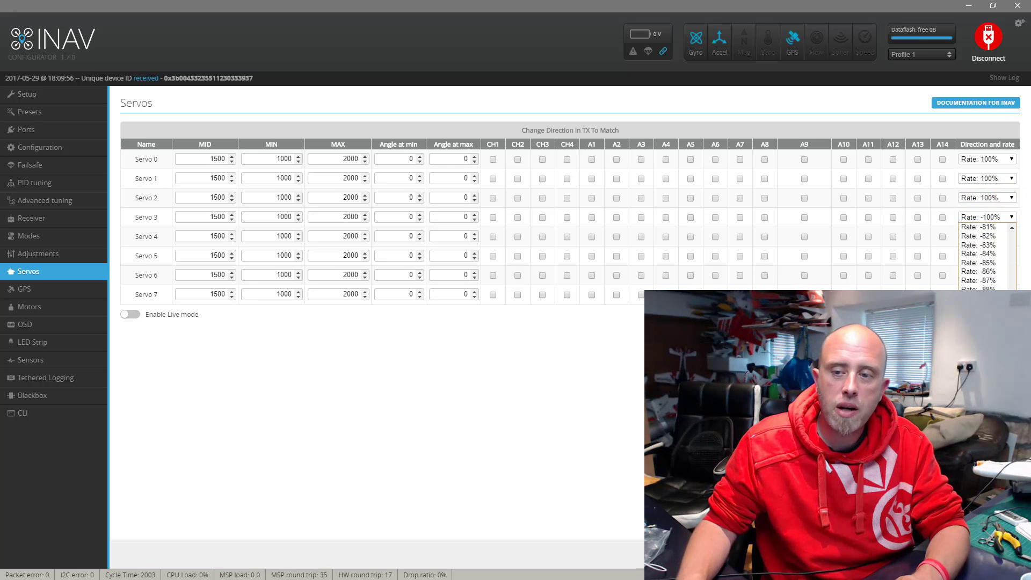
{"action": "left_click", "coordinate": [994, 218]}
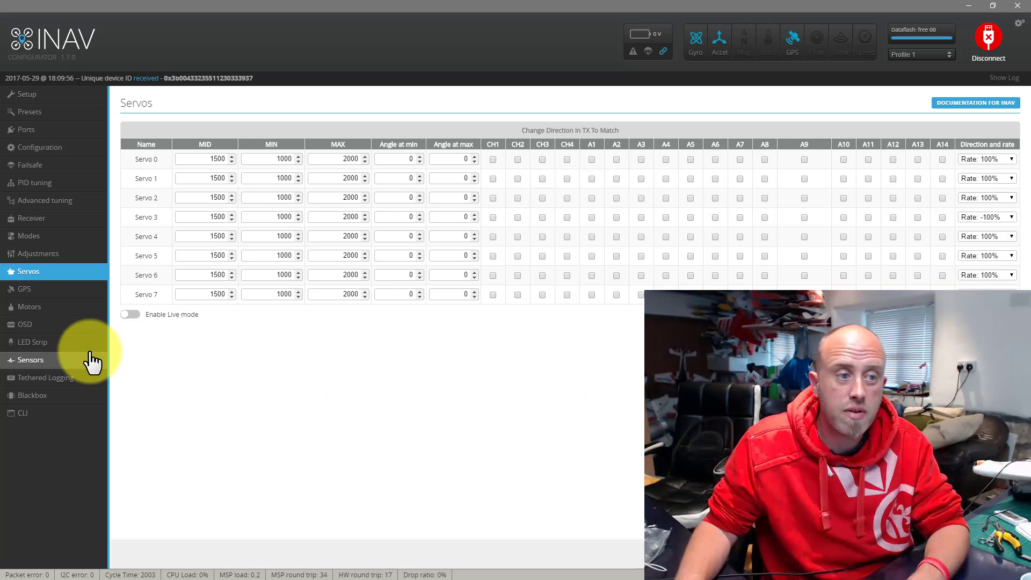
Review the GPS status and Motors pages, and open the OSD page
{"action": "left_click", "coordinate": [33, 291]}
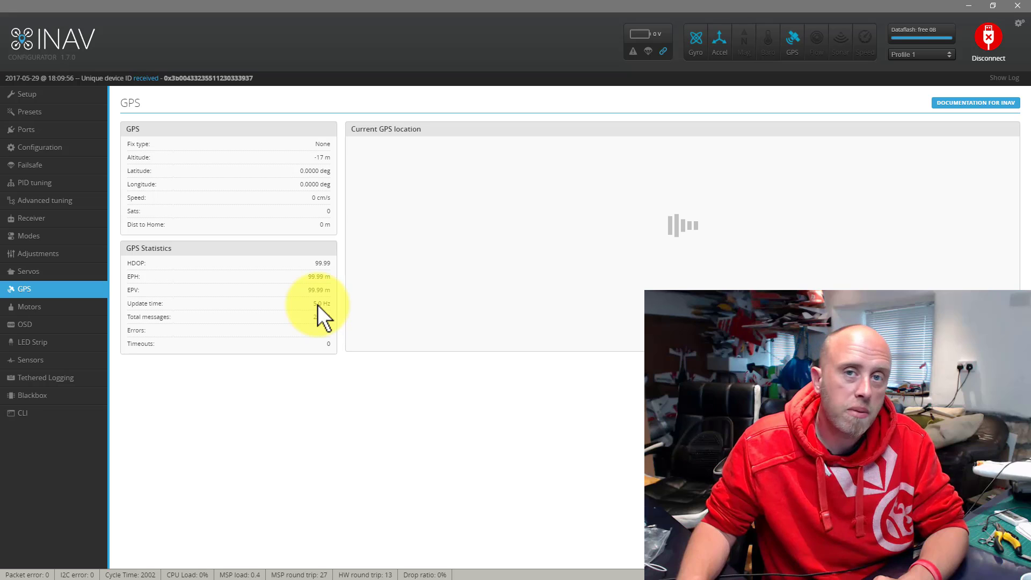
{"action": "left_click", "coordinate": [41, 311]}
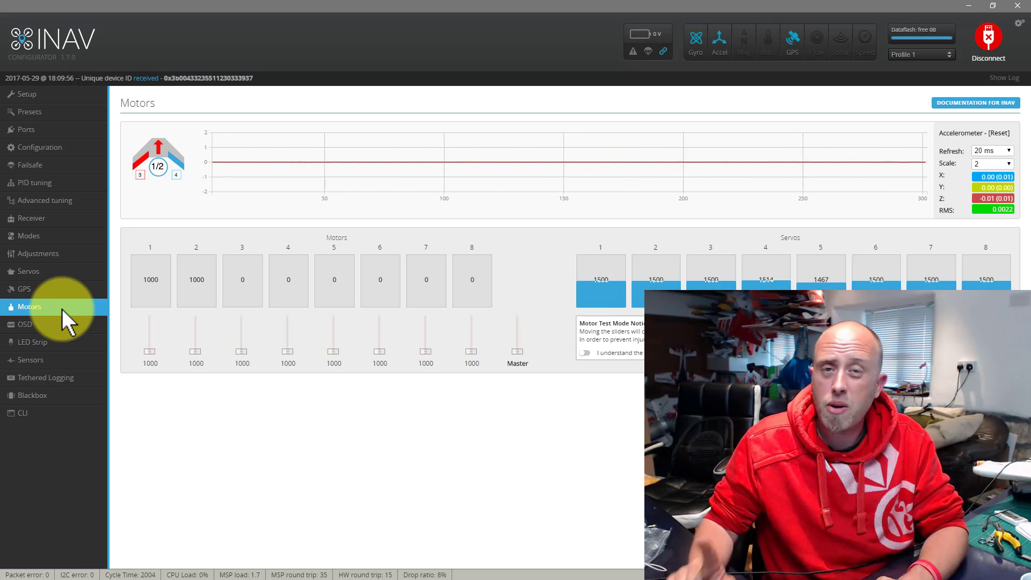
{"action": "left_click", "coordinate": [44, 325]}
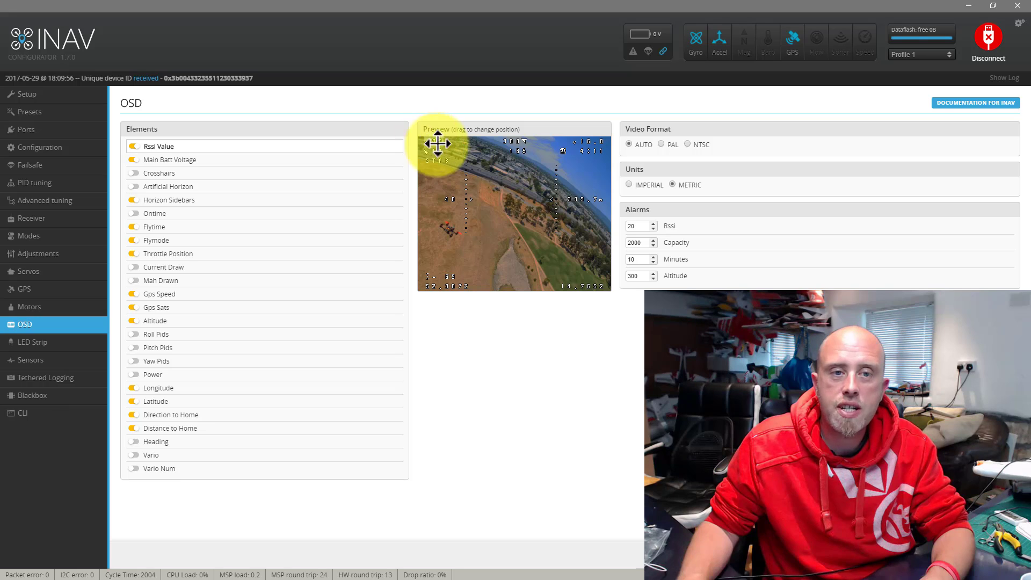
Try moving the Rssi Value element down the OSD preview and back, and switch Artificial Horizon on and off
{"action": "left_click_drag", "start_coordinate": [435, 142], "coordinate": [429, 264]}
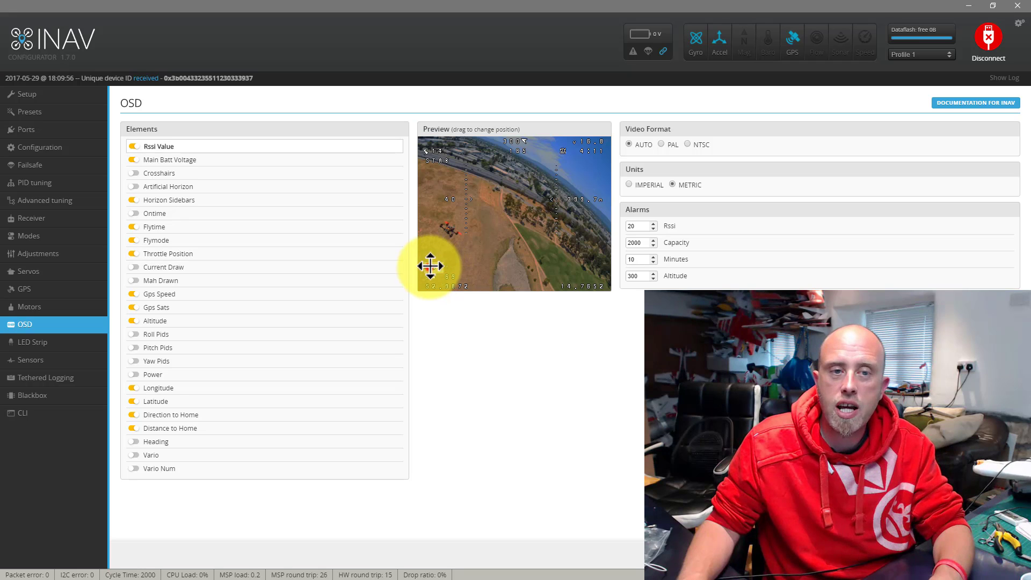
{"action": "left_click_drag", "start_coordinate": [428, 266], "coordinate": [429, 143]}
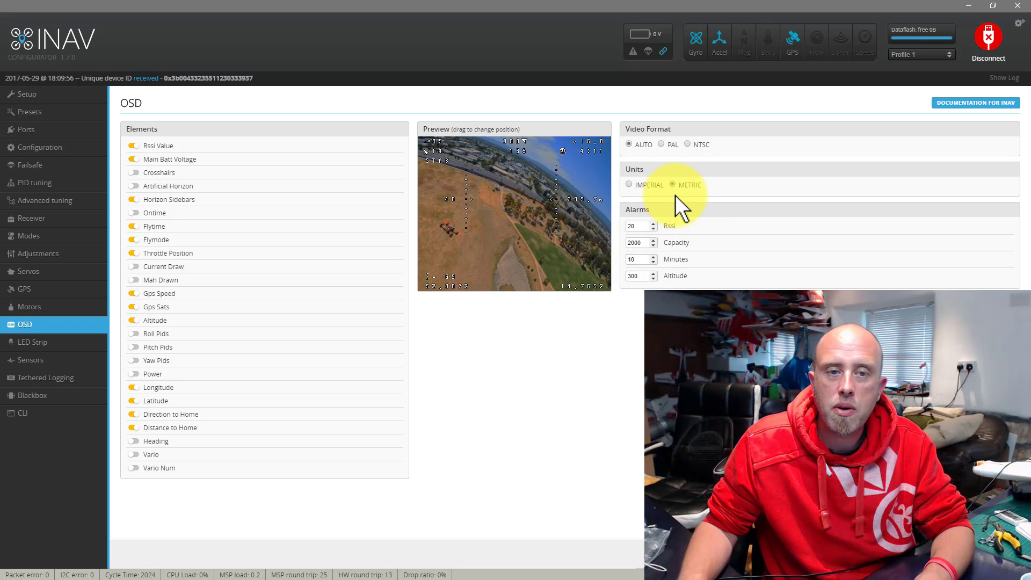
{"action": "left_click", "coordinate": [133, 185]}
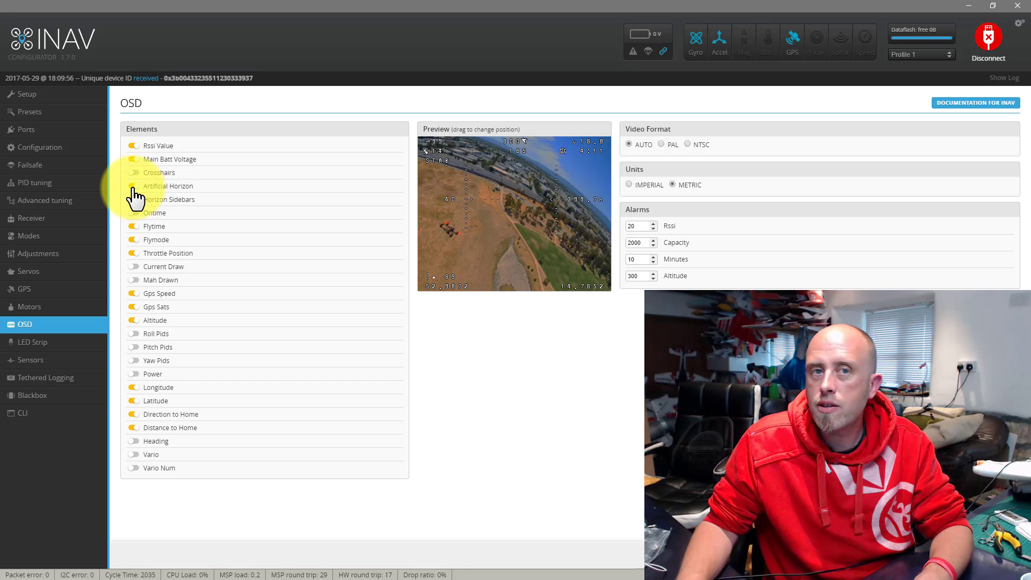
{"action": "left_click", "coordinate": [133, 187]}
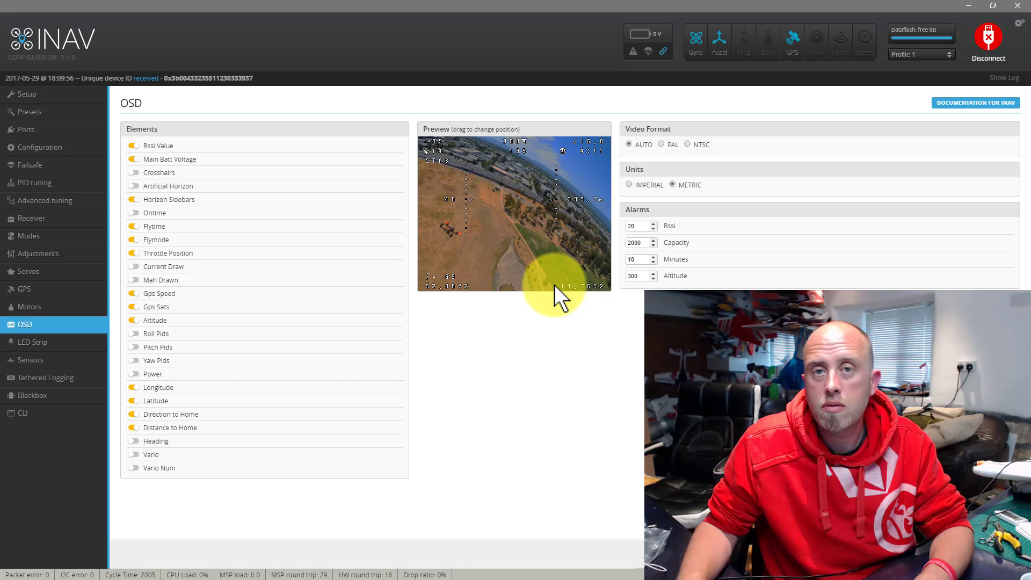
Turn off the Horizon Sidebars element in the OSD and save the OSD settings
{"action": "left_click", "coordinate": [134, 199]}
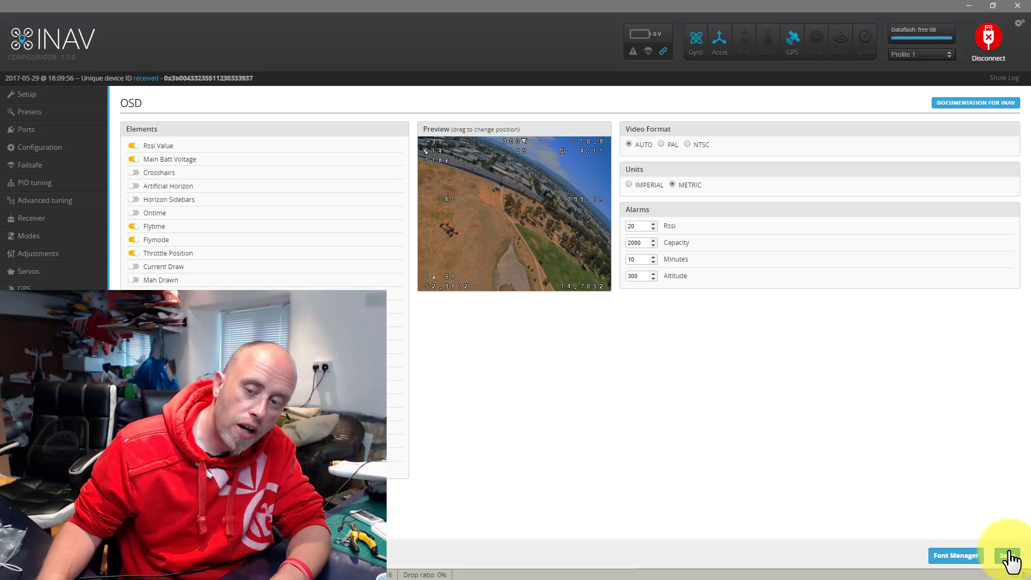
{"action": "left_click", "coordinate": [1008, 556]}
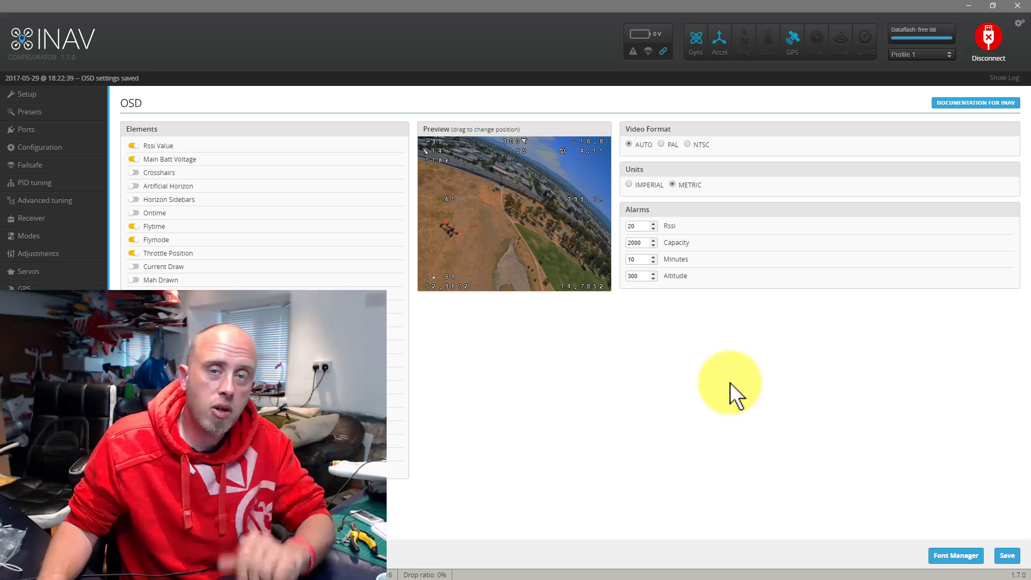
Look at the OSD font presets and upload option, and review the LED Strip, Sensors and Blackbox pages
{"action": "left_click", "coordinate": [949, 559]}
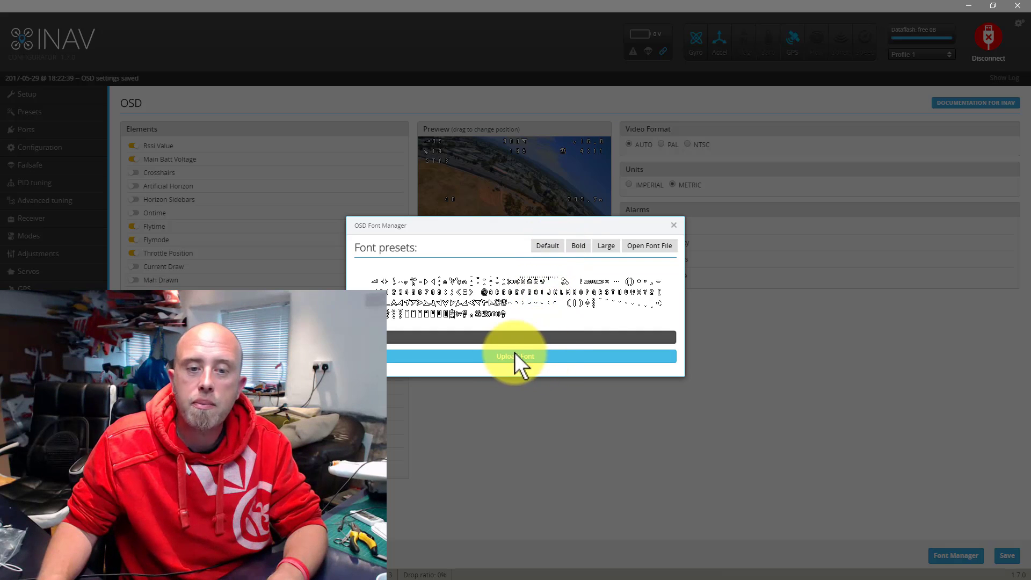
{"action": "left_click", "coordinate": [673, 225]}
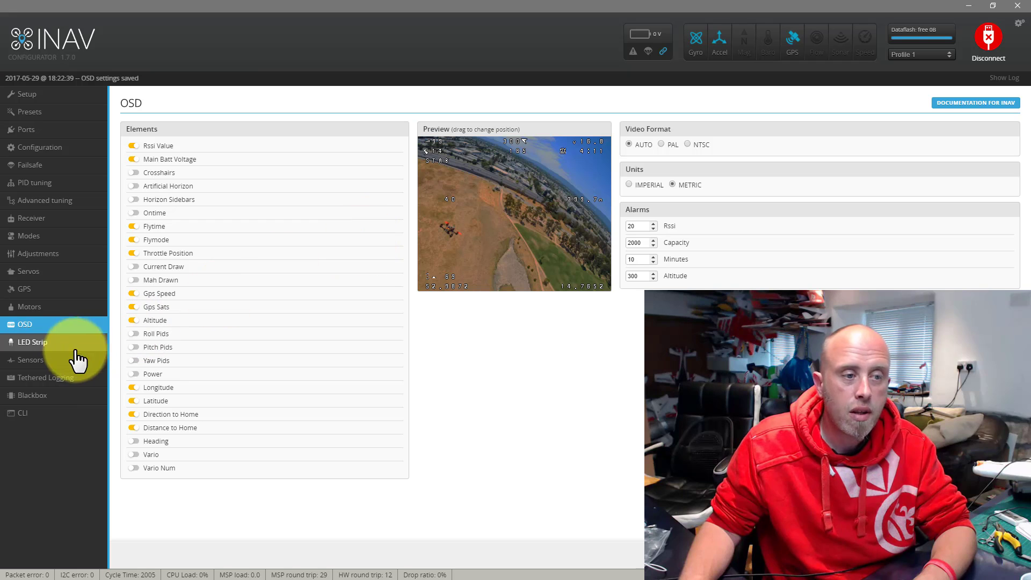
{"action": "left_click", "coordinate": [58, 344]}
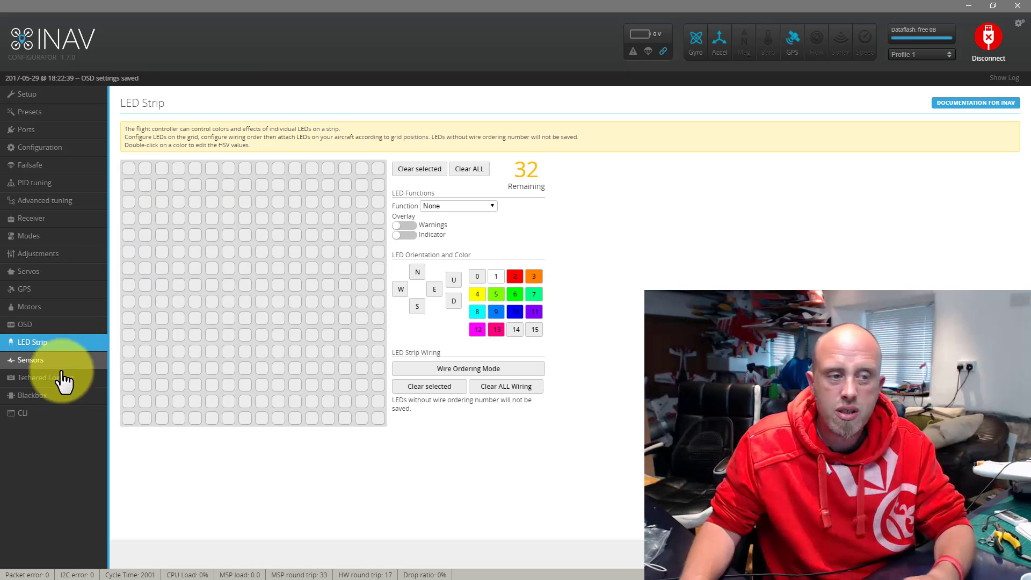
{"action": "left_click", "coordinate": [47, 365]}
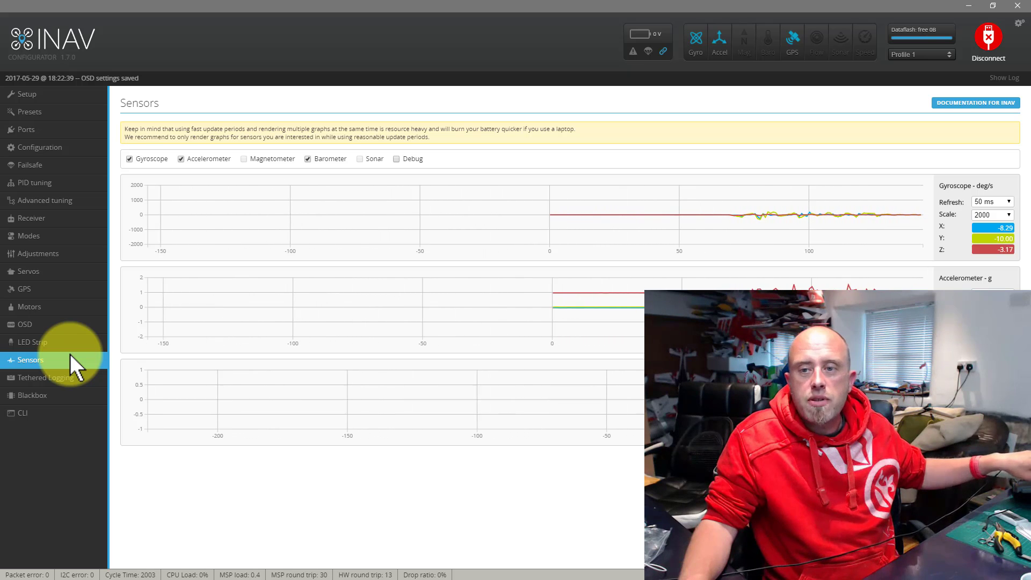
{"action": "left_click", "coordinate": [48, 397]}
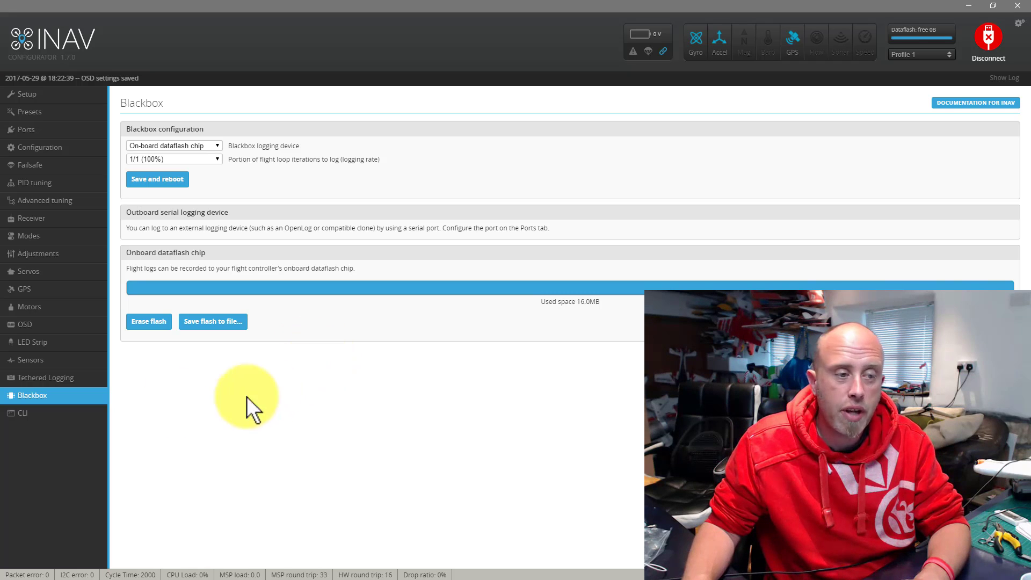
Run the diff command in the CLI to list the changed settings
{"action": "left_click", "coordinate": [22, 418]}
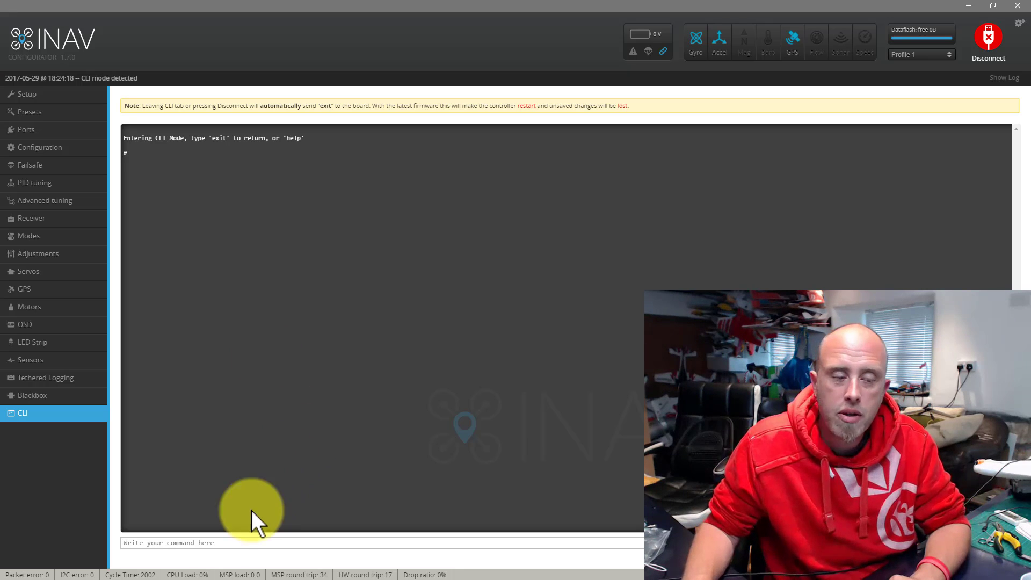
{"action": "type", "text": "diff"}
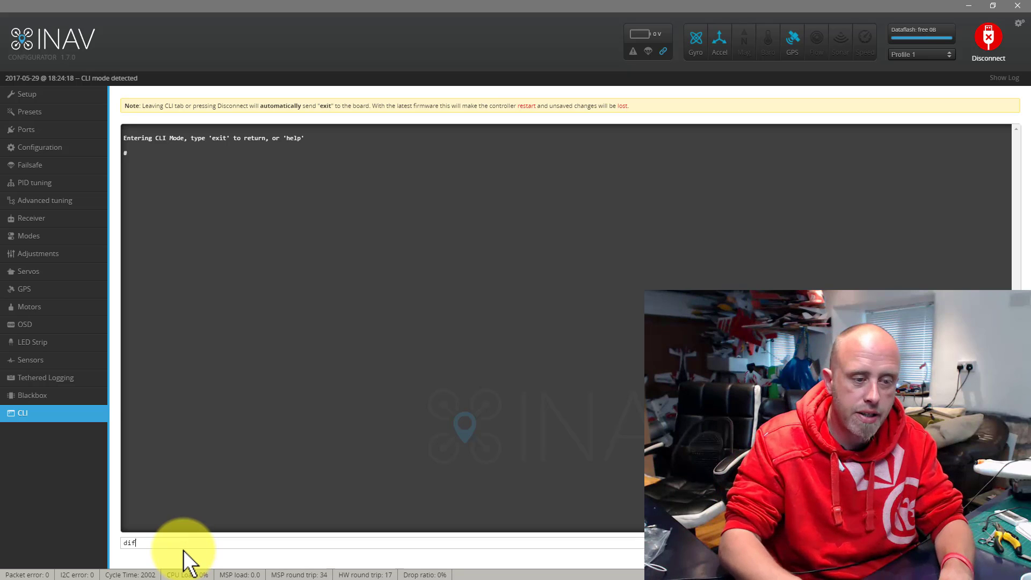
{"action": "key", "text": "Return"}
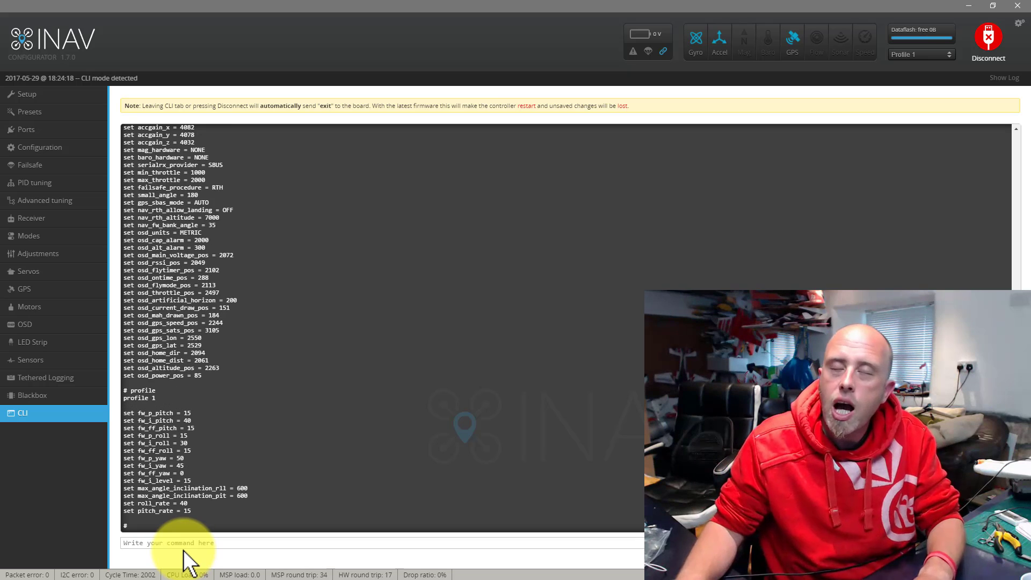
Examine the diff output from the mixer to the profile settings, highlighting the nav_fw_bank_angle and nav_rth_altitude values
{"action": "scroll", "coordinate": [284, 455], "scroll_direction": "up", "scroll_amount": 5}
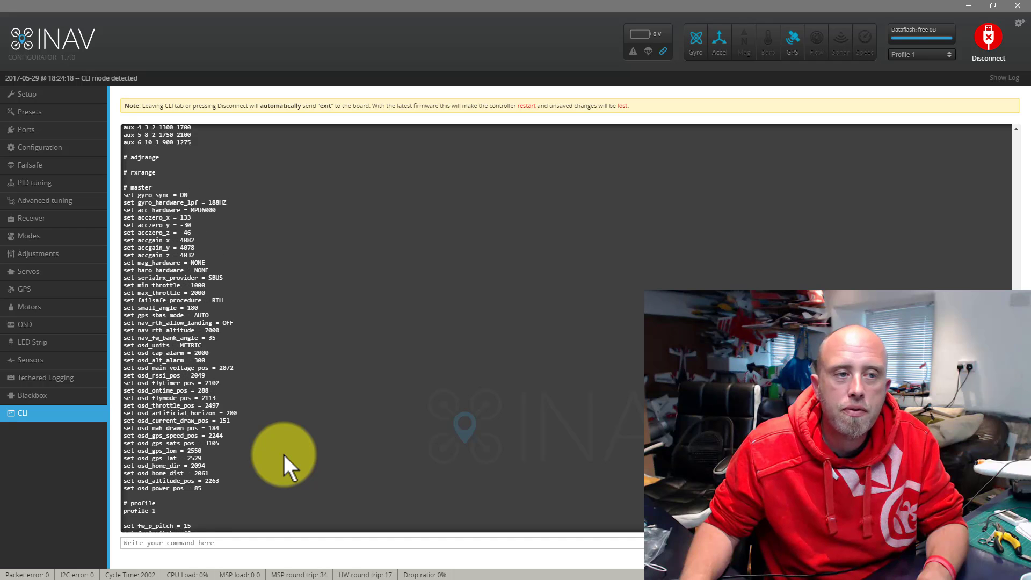
{"action": "scroll", "coordinate": [284, 454], "scroll_direction": "up", "scroll_amount": 4}
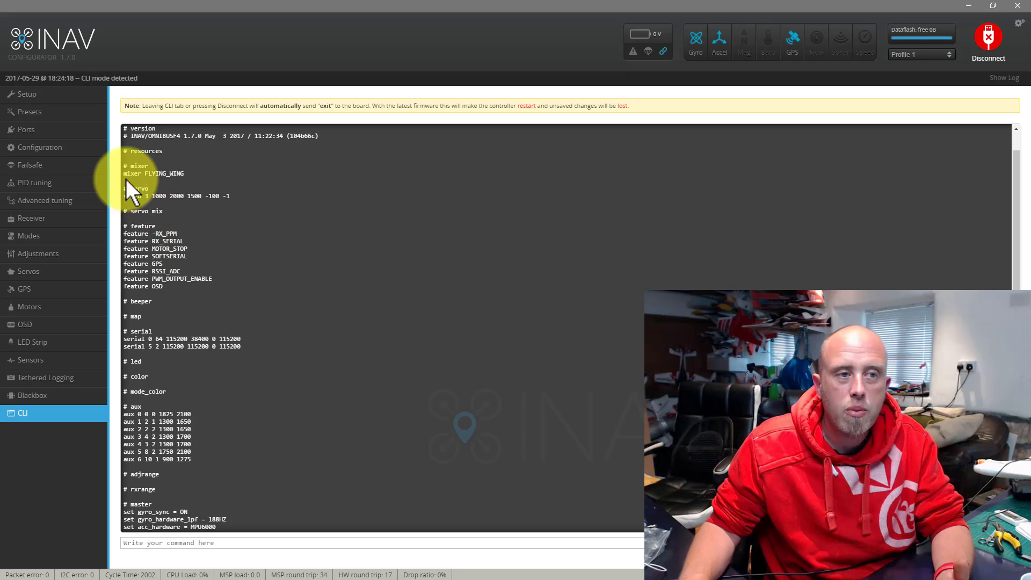
{"action": "scroll", "coordinate": [226, 264], "scroll_direction": "down", "scroll_amount": 7}
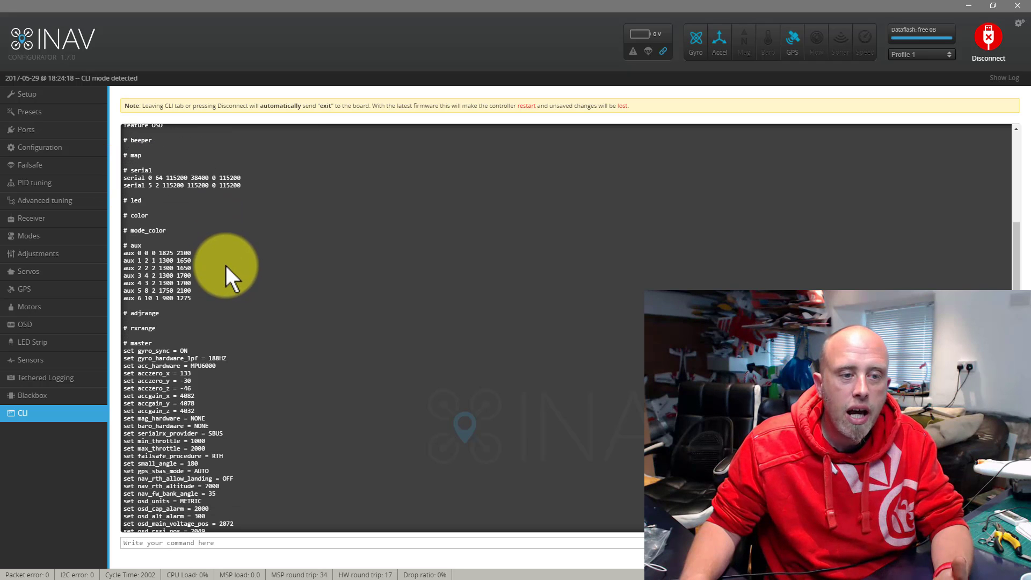
{"action": "scroll", "coordinate": [229, 269], "scroll_direction": "down", "scroll_amount": 1}
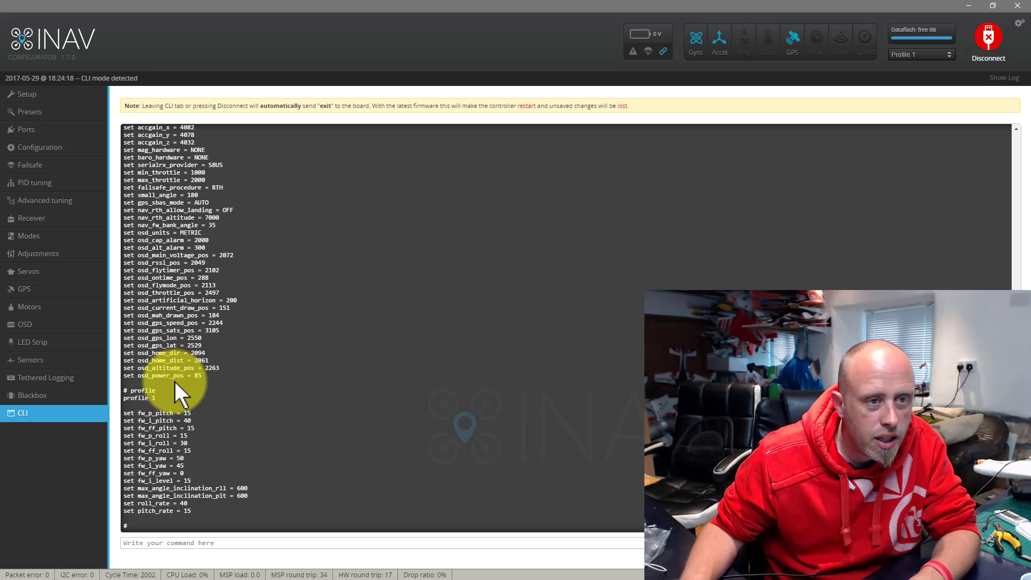
{"action": "scroll", "coordinate": [195, 292], "scroll_direction": "up", "scroll_amount": 2}
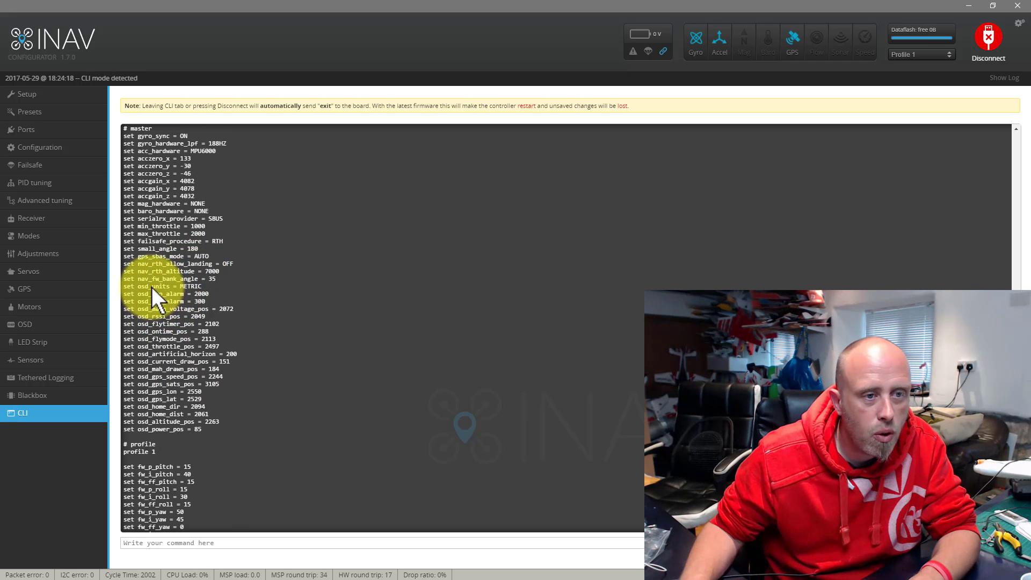
{"action": "left_click_drag", "start_coordinate": [219, 277], "coordinate": [138, 281]}
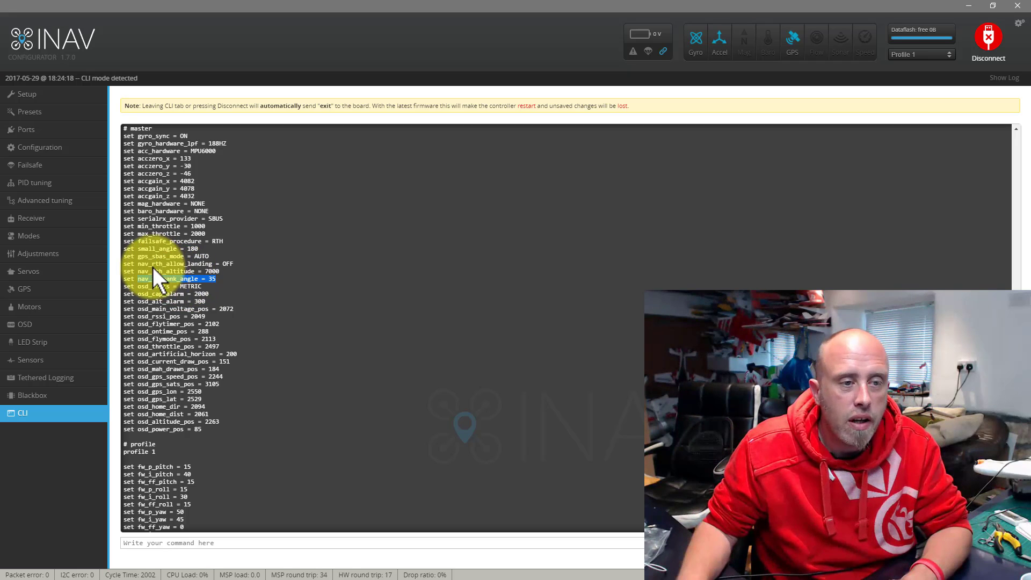
{"action": "left_click_drag", "start_coordinate": [220, 271], "coordinate": [137, 271]}
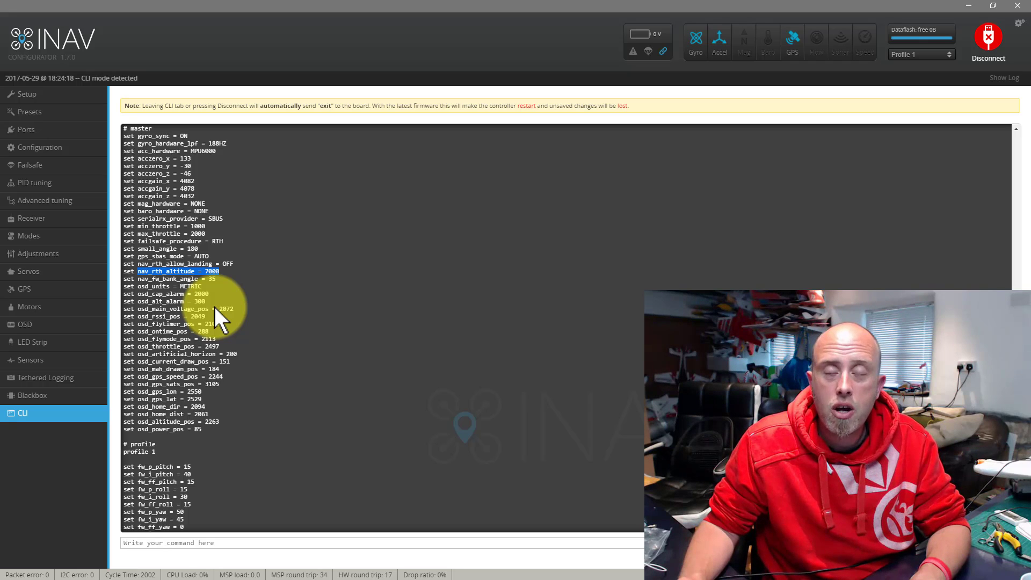
Examine the return-to-home settings in the diff output, highlighting the nav_rth_altitude and nav_rth_allow_landing lines
{"action": "left_click_drag", "start_coordinate": [227, 272], "coordinate": [206, 266]}
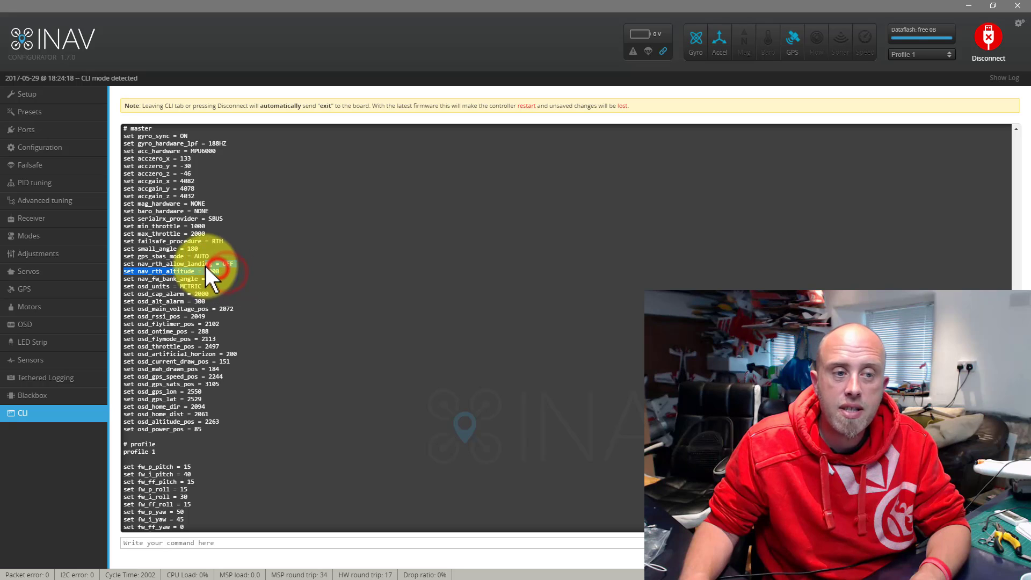
{"action": "left_click", "coordinate": [212, 268]}
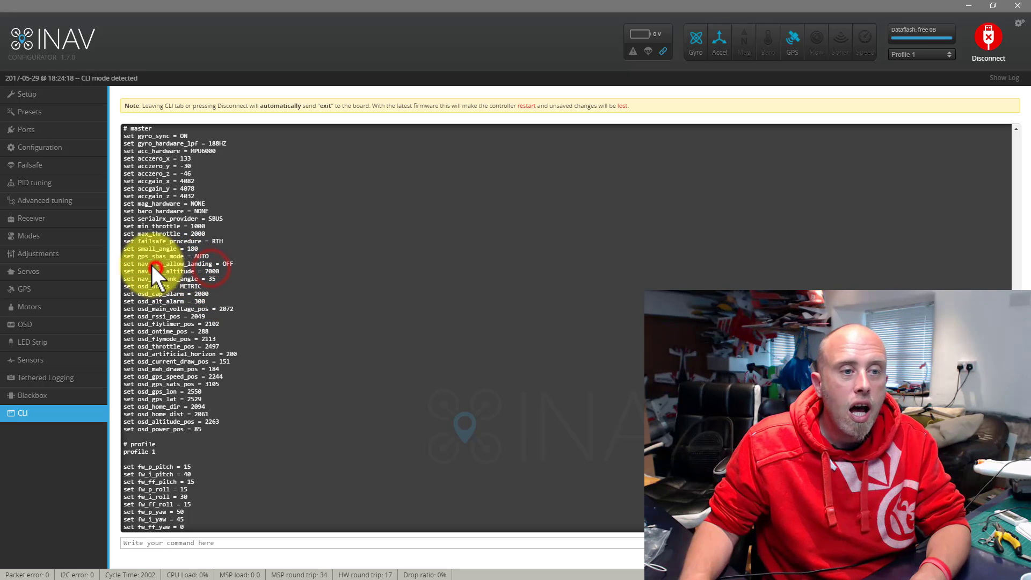
{"action": "left_click_drag", "start_coordinate": [138, 264], "coordinate": [238, 264]}
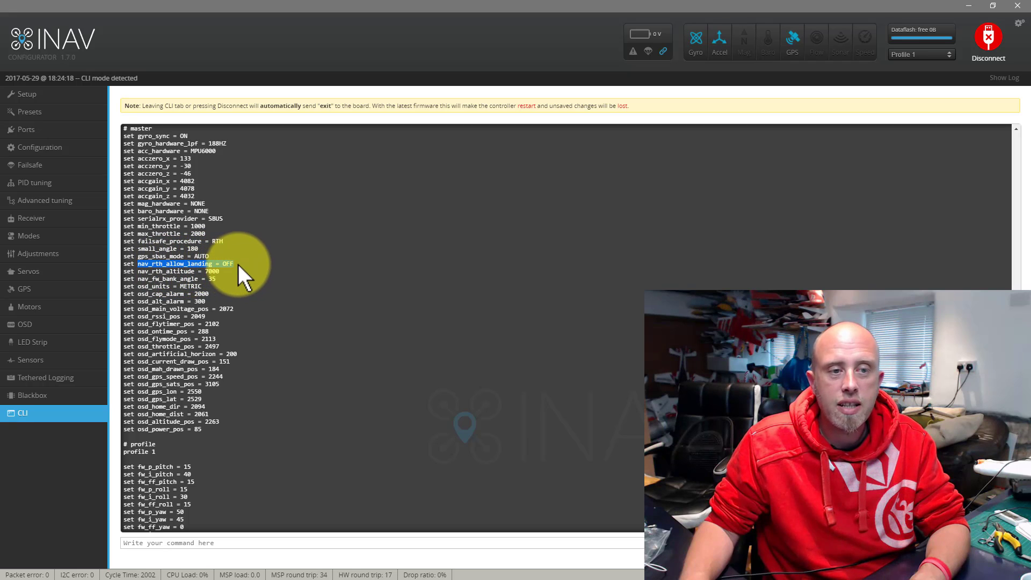
{"action": "left_click", "coordinate": [239, 264]}
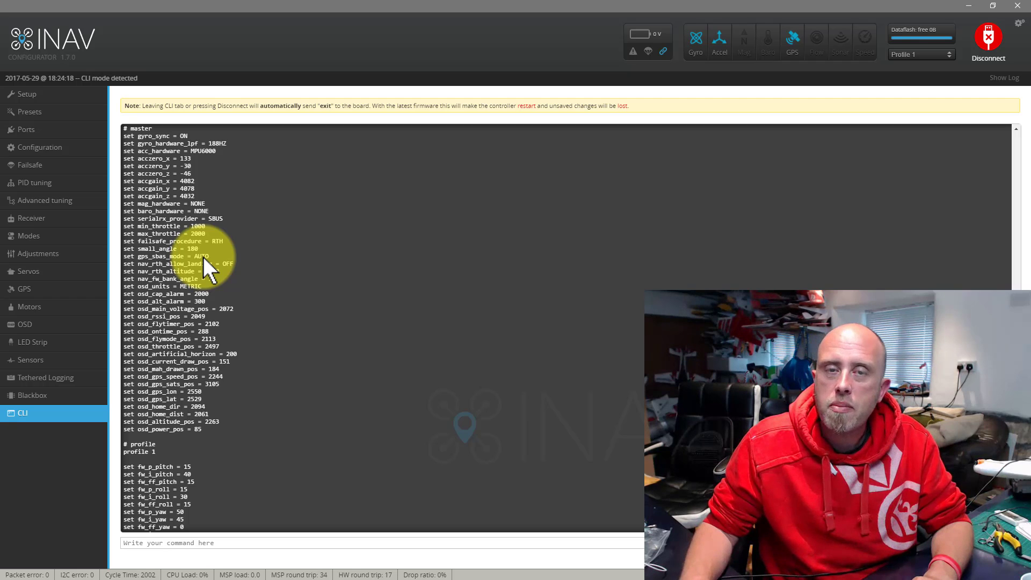
{"action": "scroll", "coordinate": [208, 295], "scroll_direction": "down", "scroll_amount": 1}
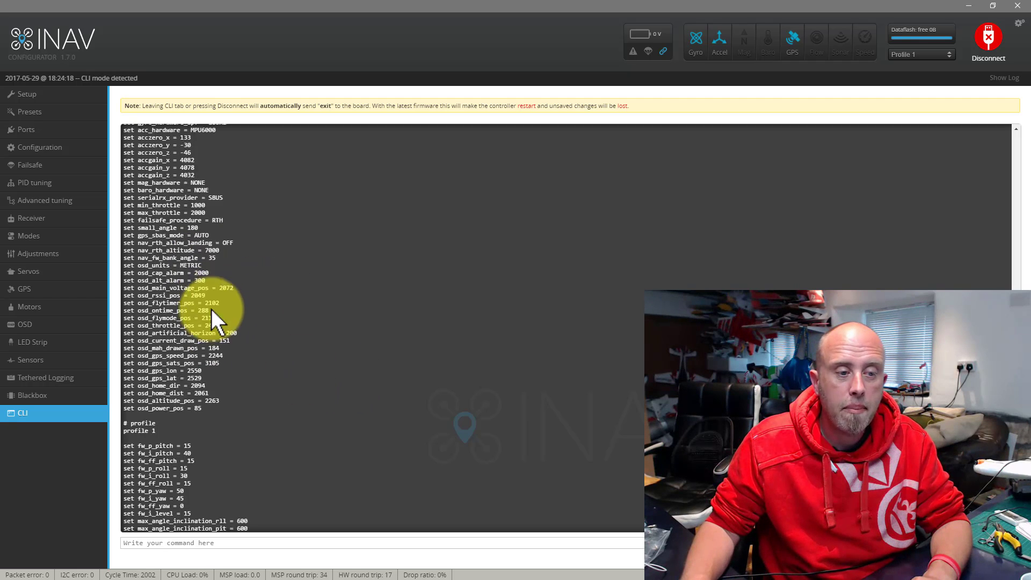
Run the save command in the CLI and reconnect to the flight controller
{"action": "left_click", "coordinate": [186, 539]}
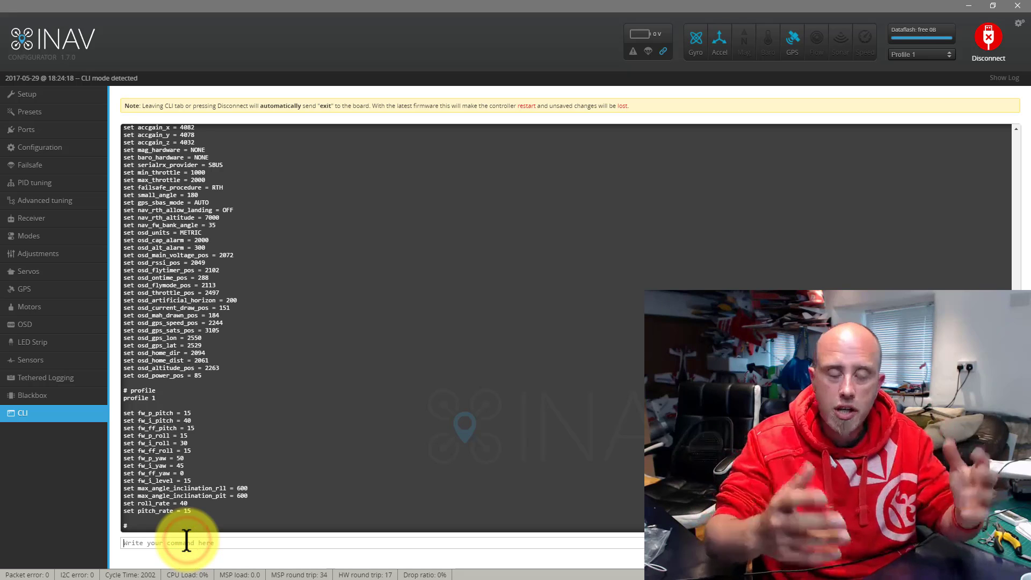
{"action": "type", "text": "save"}
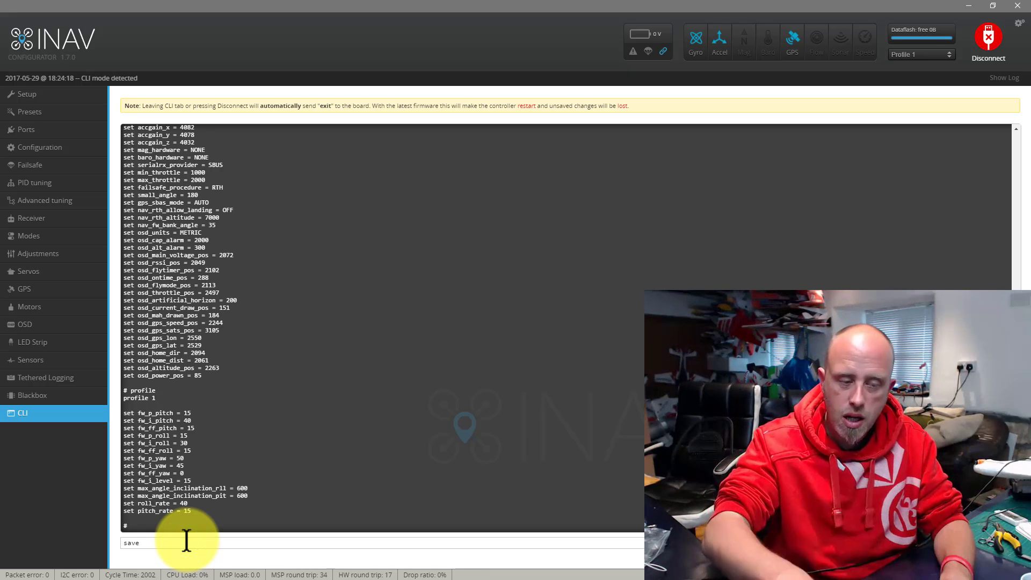
{"action": "key", "text": "Return"}
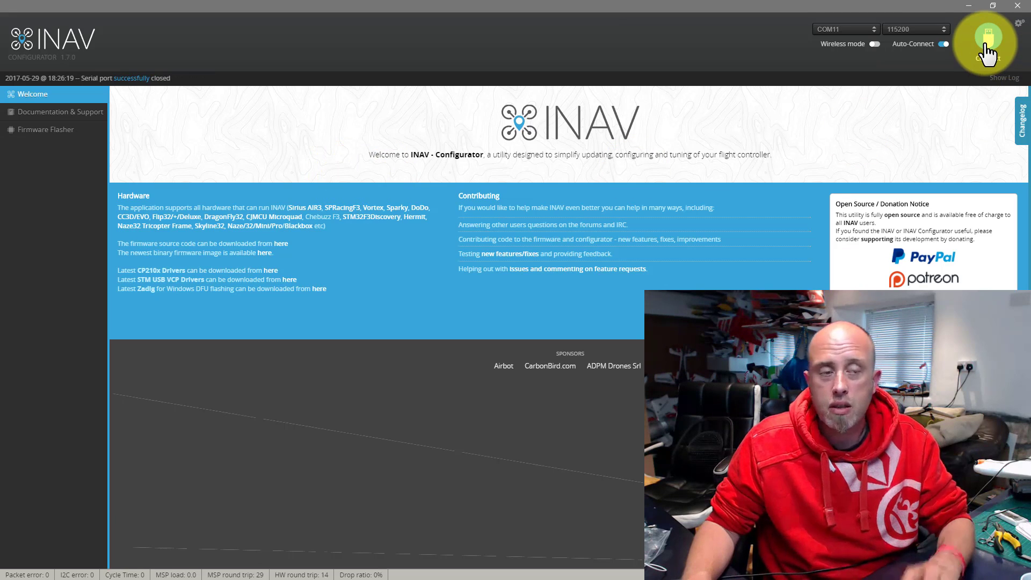
{"action": "left_click", "coordinate": [987, 47]}
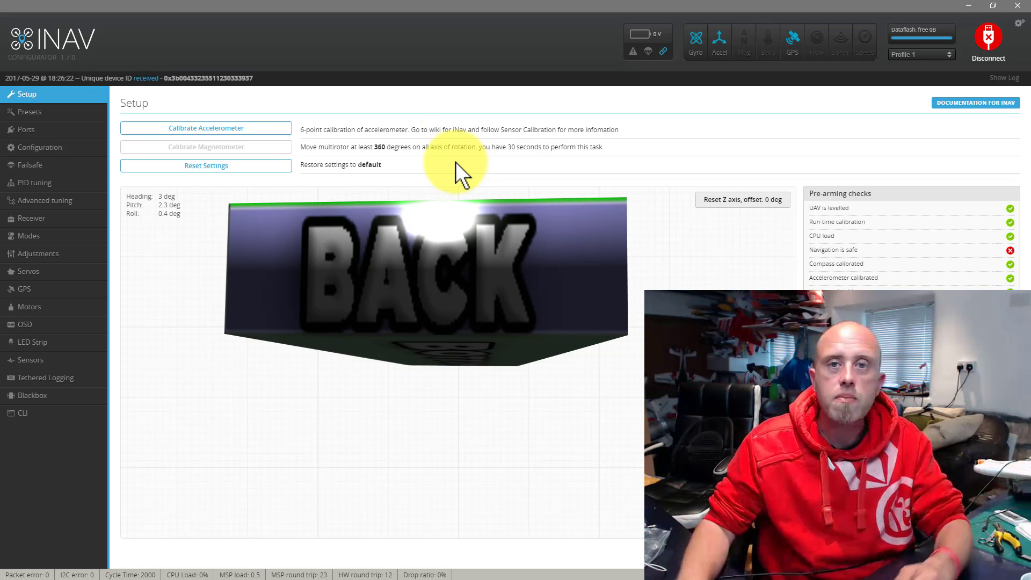
Look at the Presets page and the mixer, sensor and ESC/motor settings on the Configuration page
{"action": "left_click", "coordinate": [33, 113]}
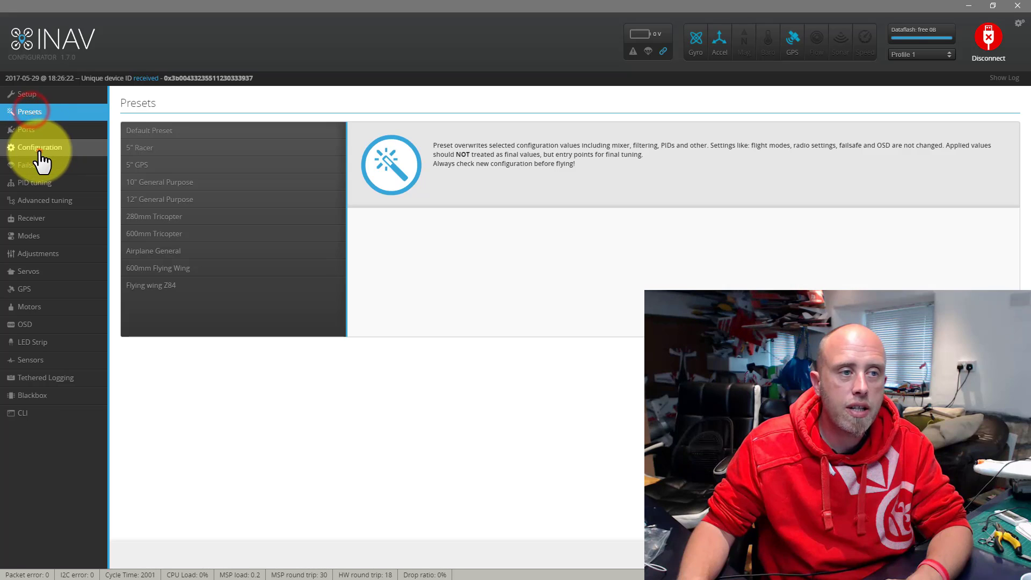
{"action": "left_click", "coordinate": [41, 149]}
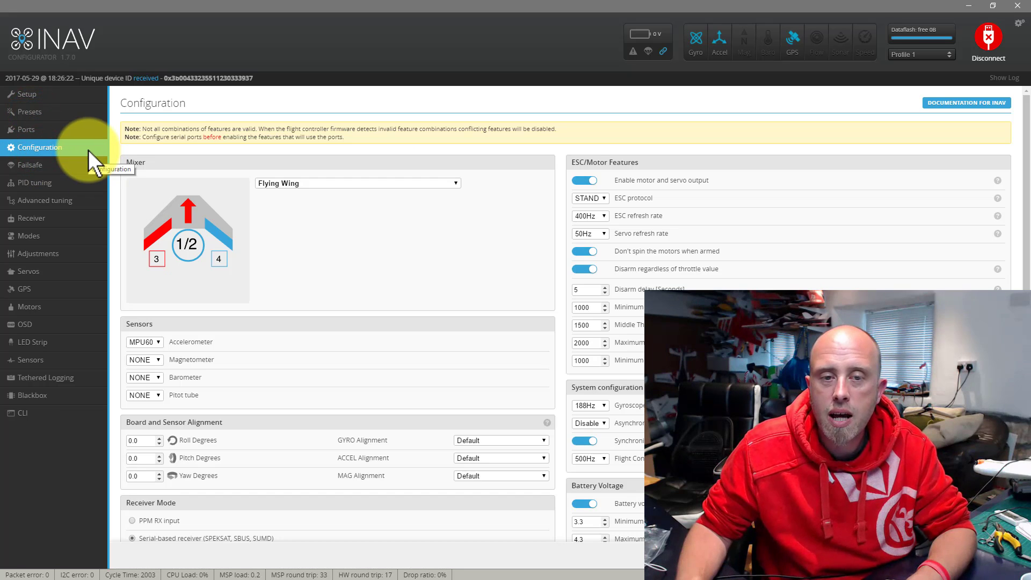